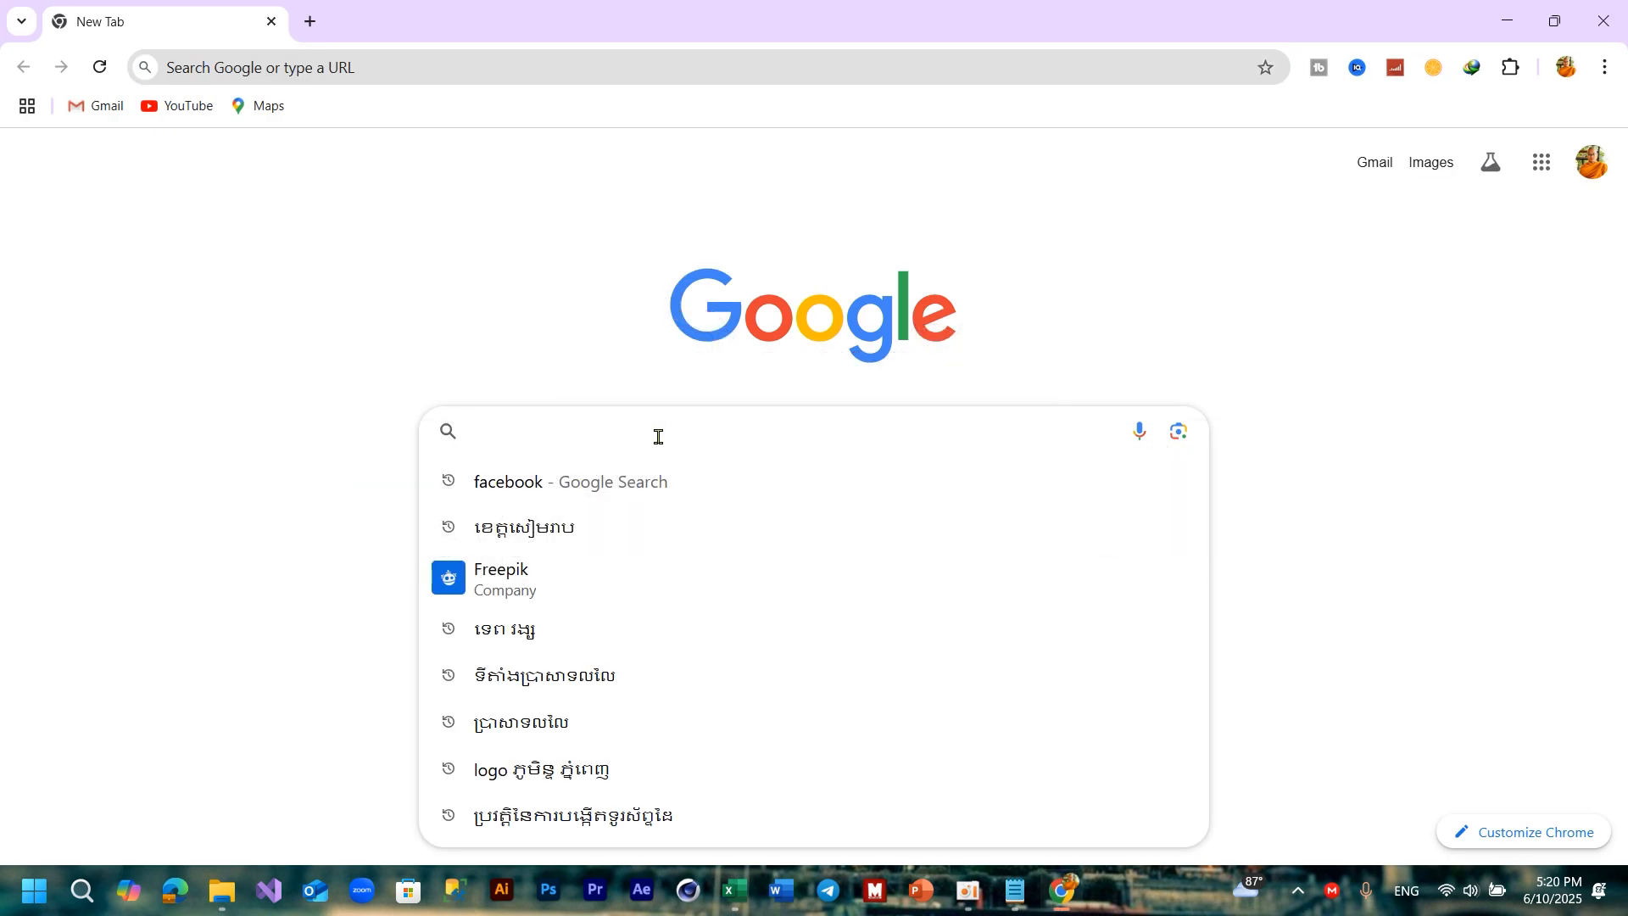
Search Google for appsheet, open the Google AppSheet website and return to the search results
{"action": "key", "text": "super"}
{"action": "key", "text": "super"}
{"action": "type", "text": "a"}
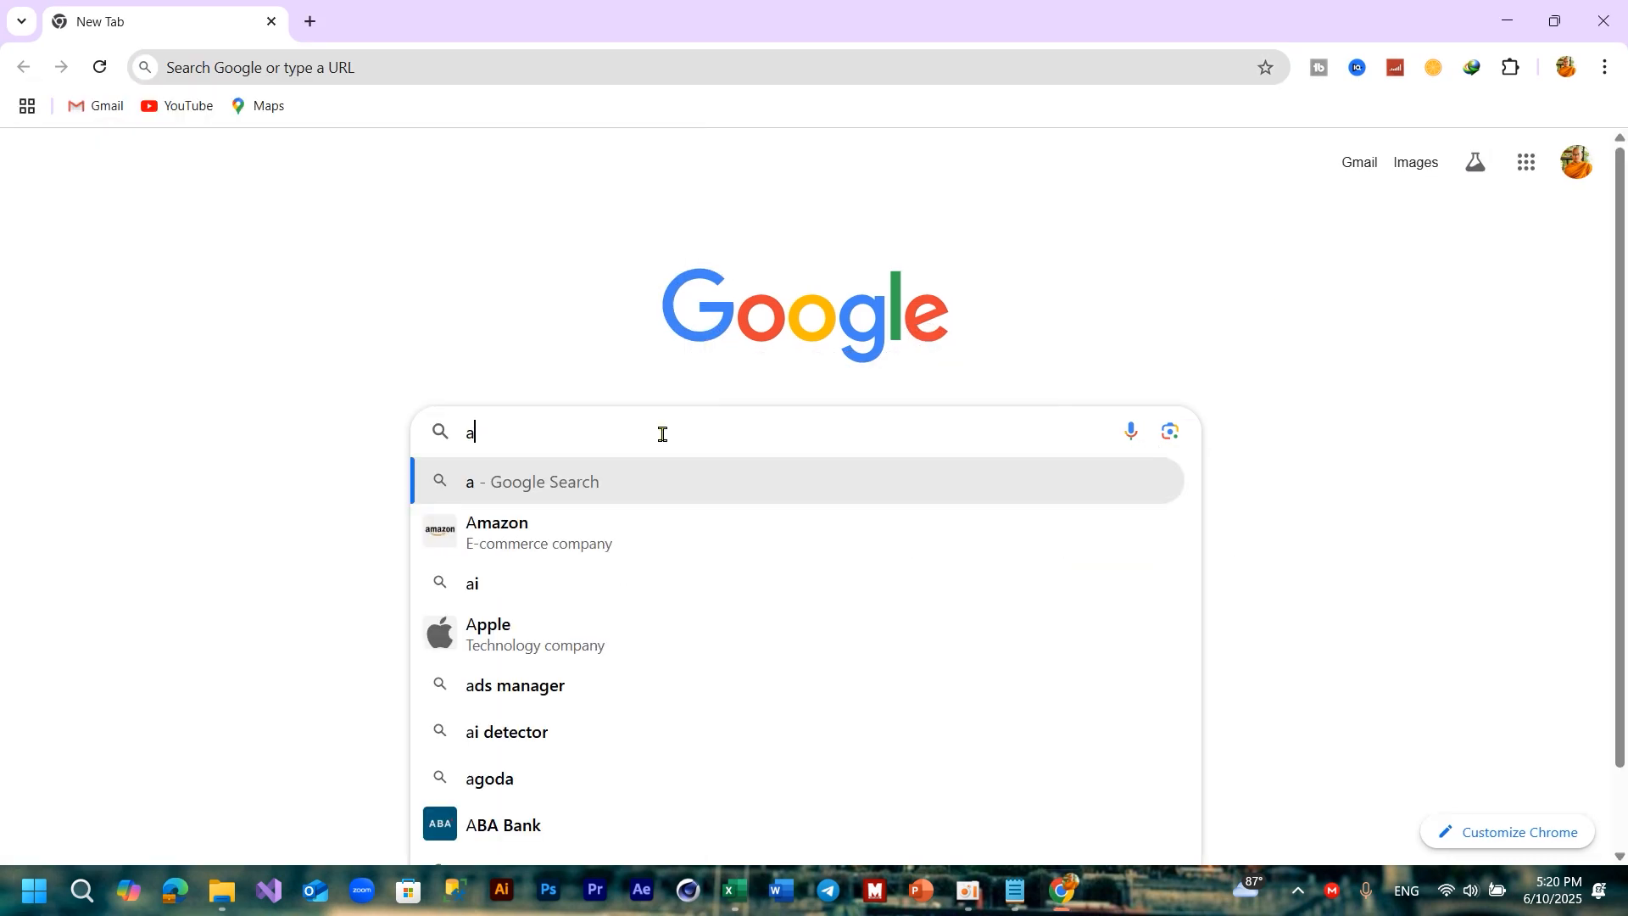
{"action": "type", "text": "pp"}
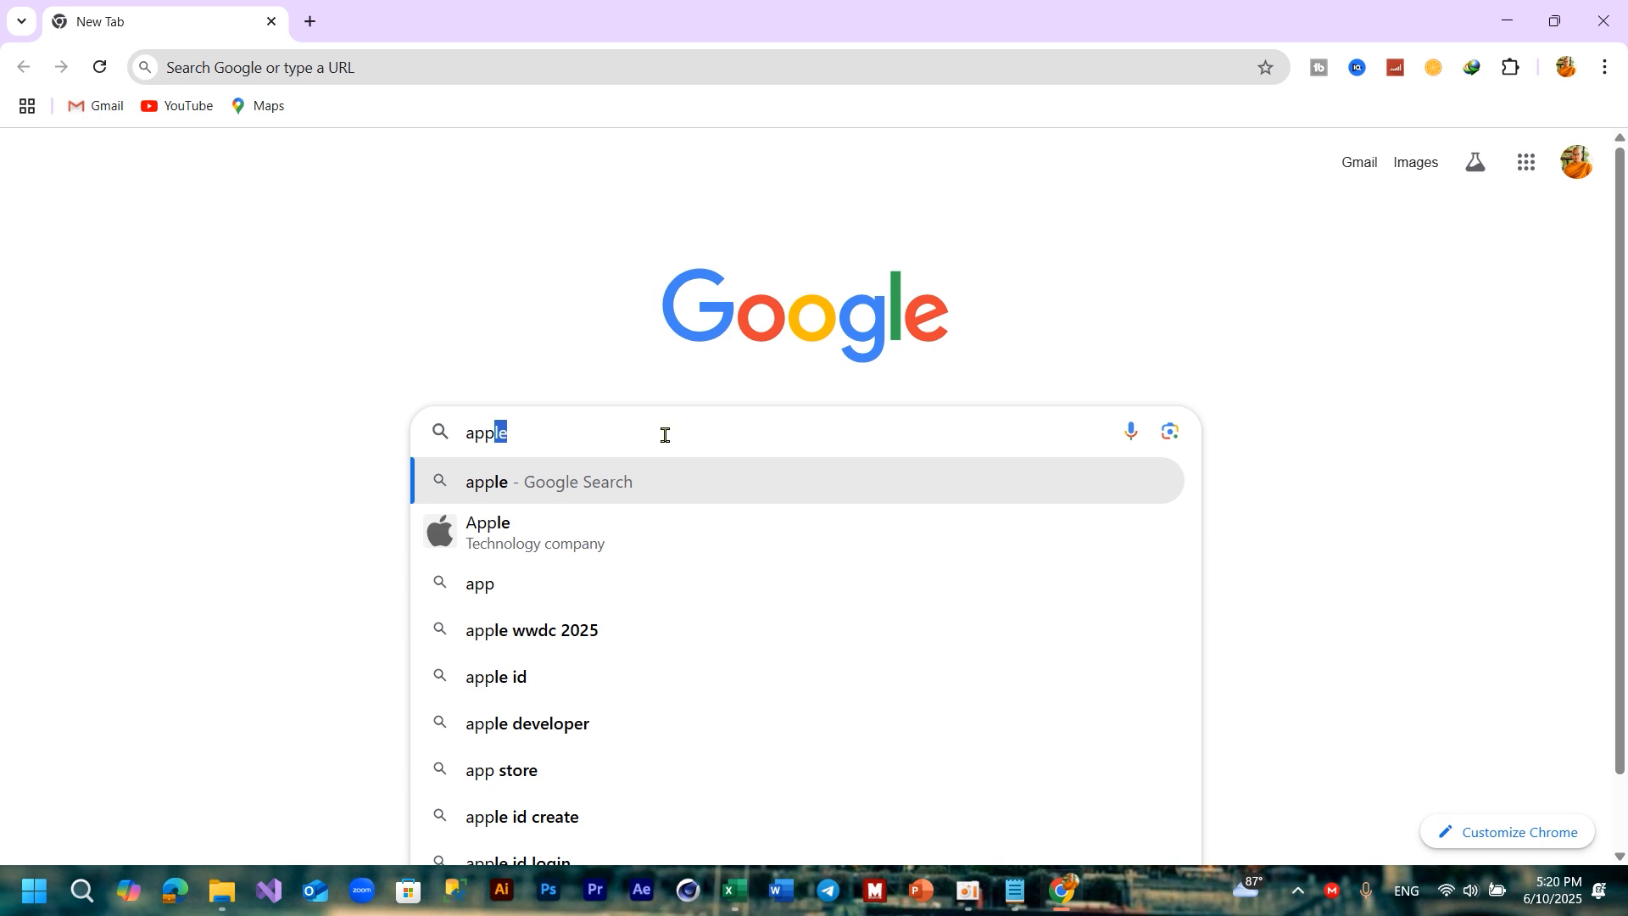
{"action": "type", "text": "s"}
{"action": "left_click", "coordinate": [679, 527]}
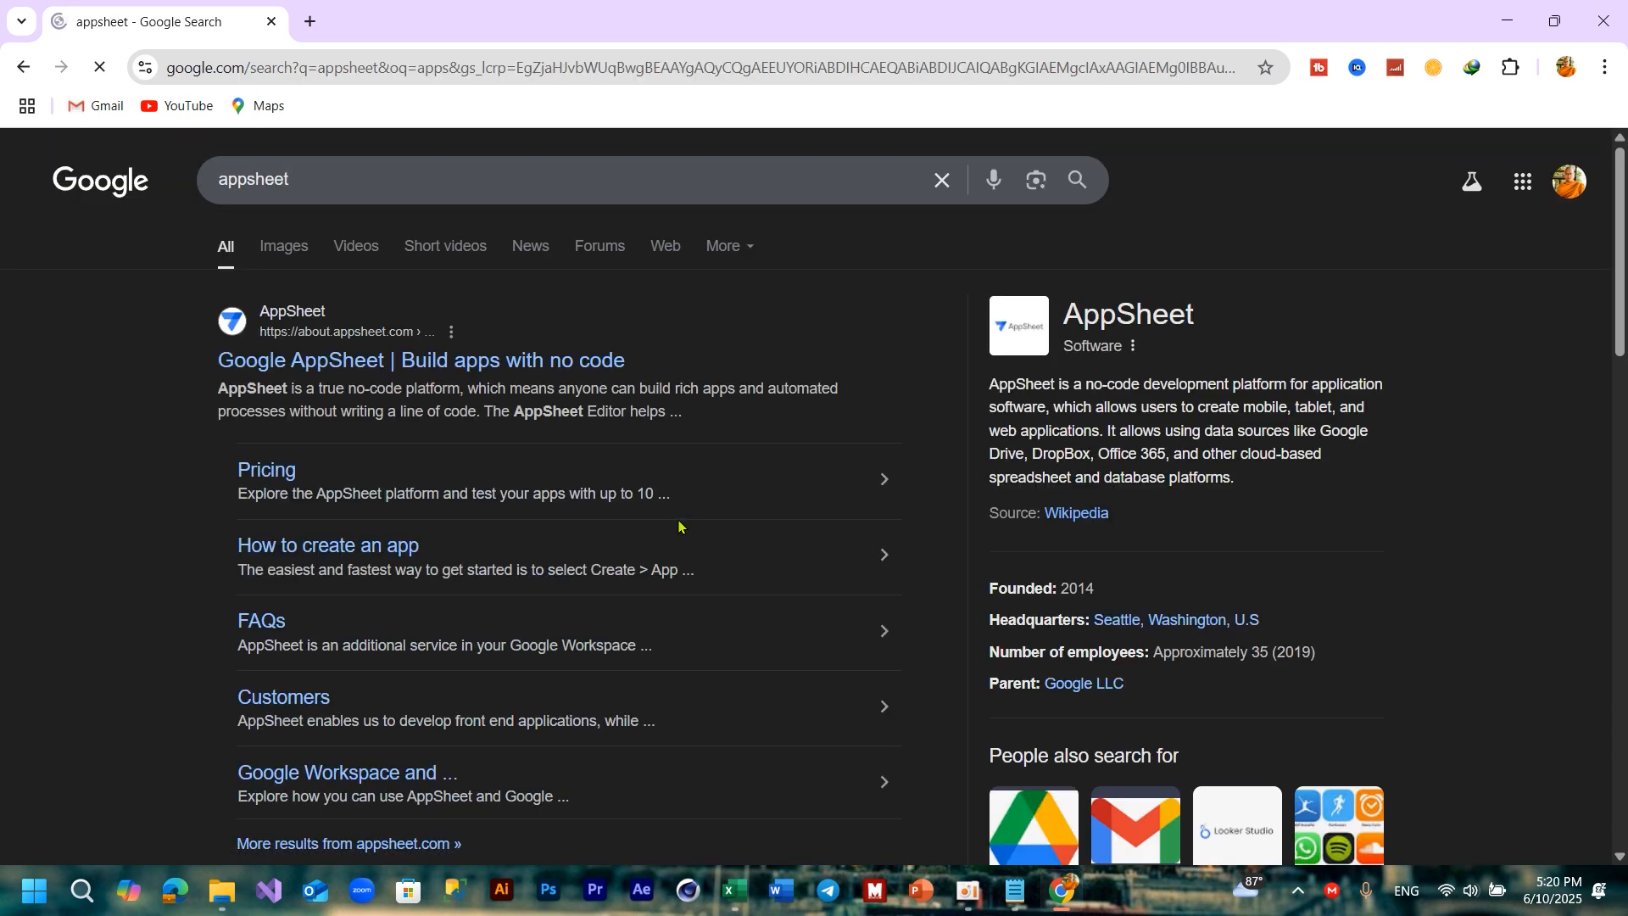
{"action": "left_click", "coordinate": [307, 370]}
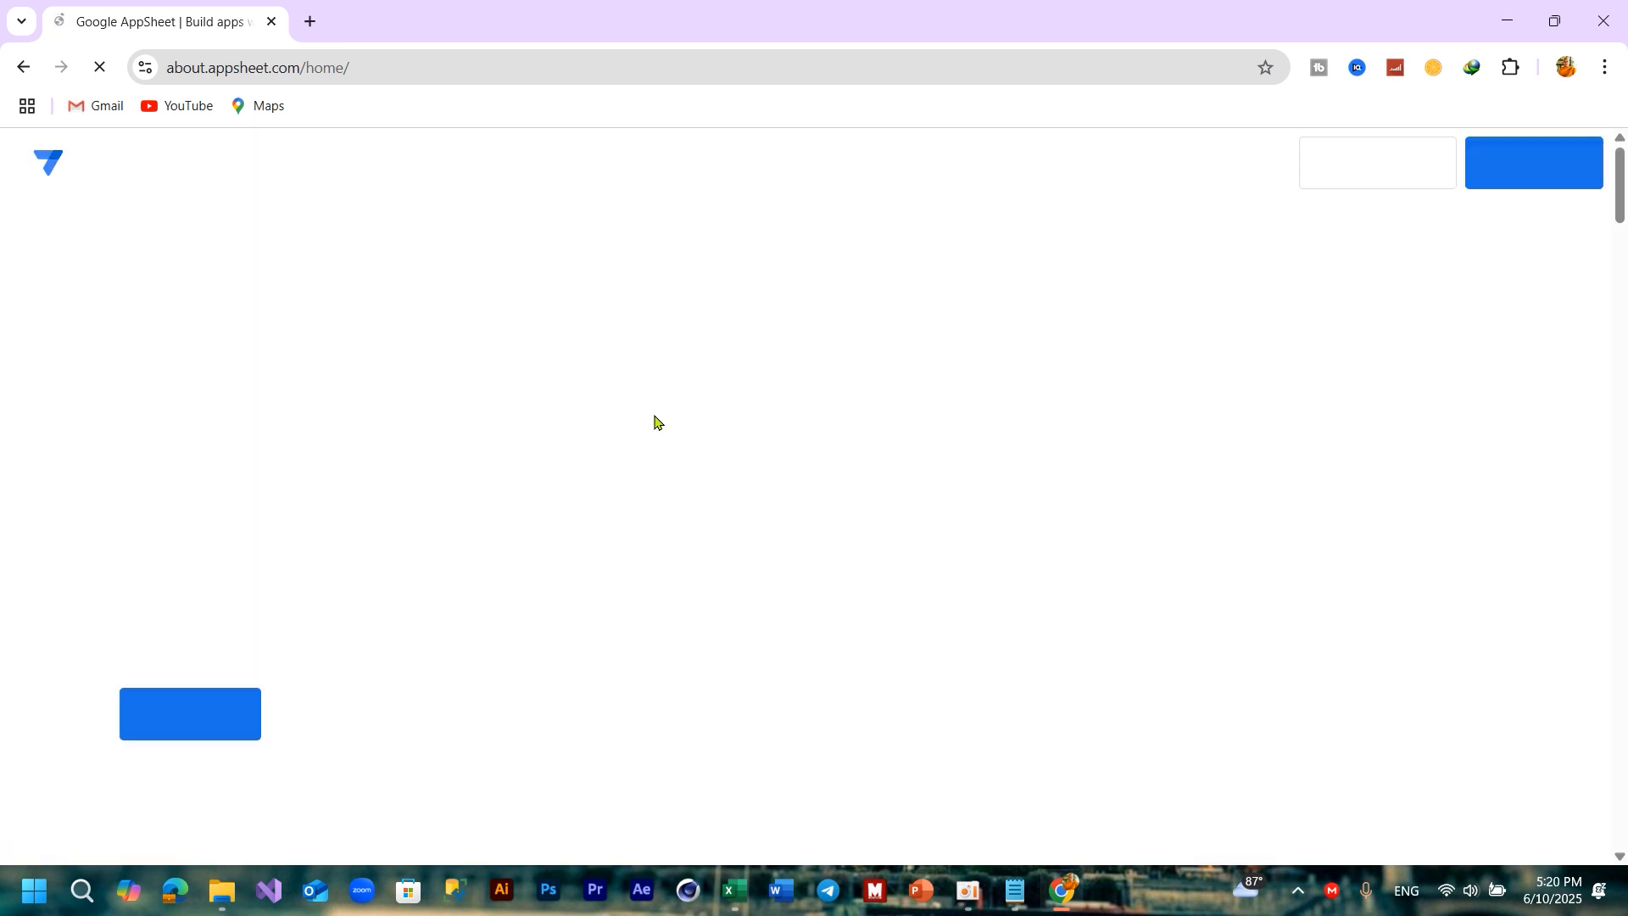
{"action": "left_click", "coordinate": [21, 67]}
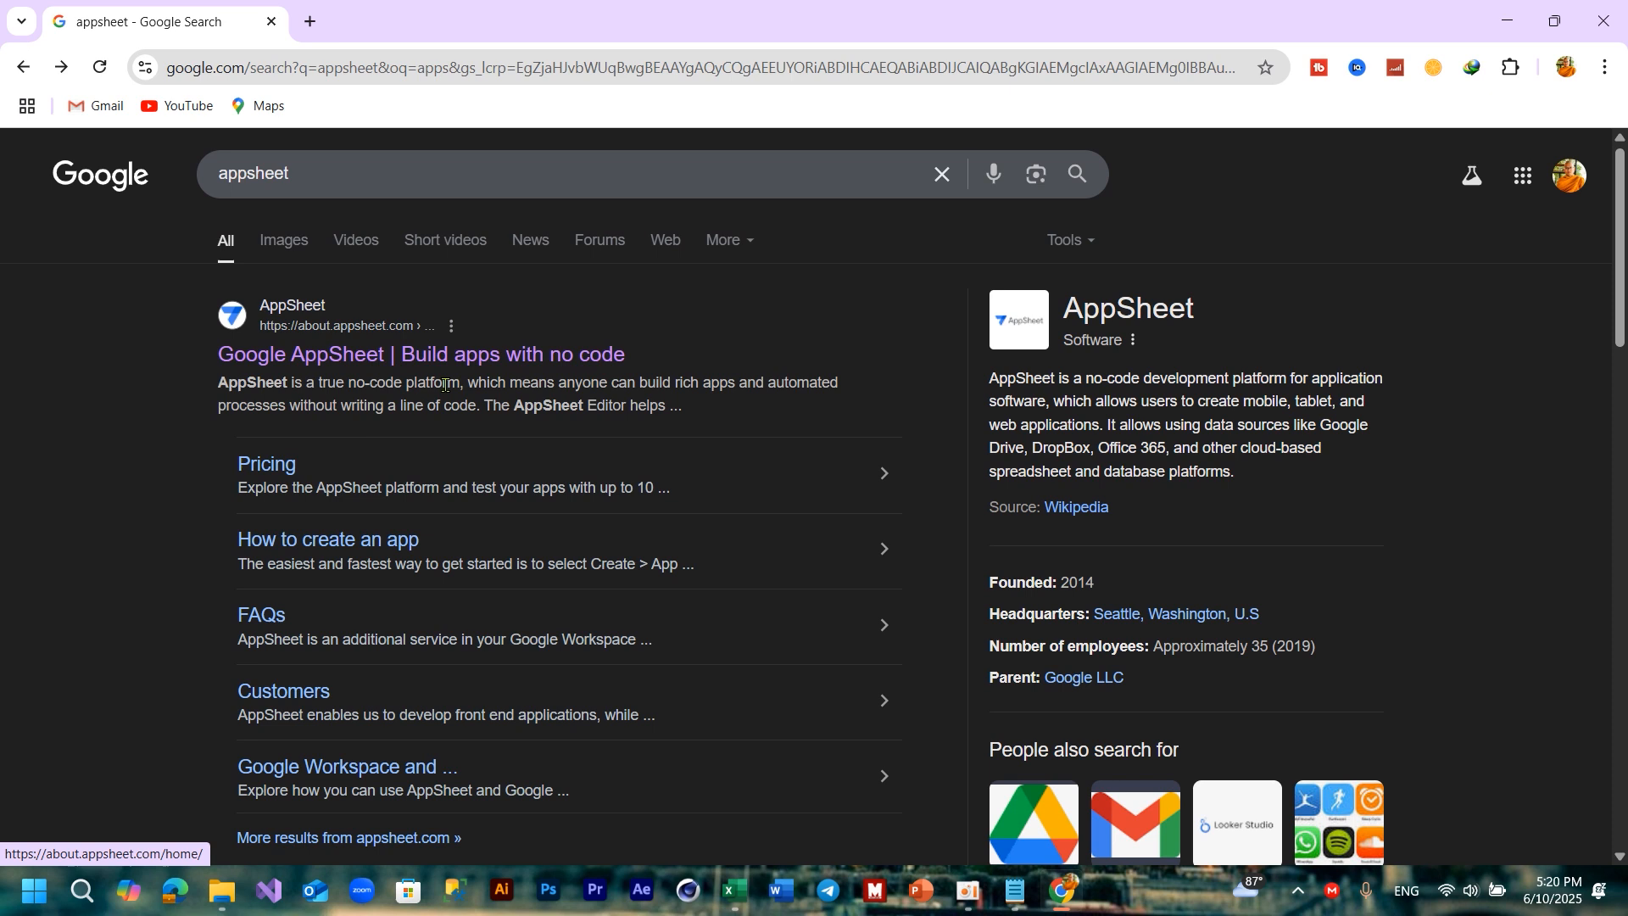
Browse the Google image results for appsheet to see its logo and sample app screens
{"action": "scroll", "coordinate": [445, 385], "scroll_direction": "down", "scroll_amount": 3}
{"action": "scroll", "coordinate": [429, 392], "scroll_direction": "up", "scroll_amount": 4}
{"action": "left_click", "coordinate": [285, 244]}
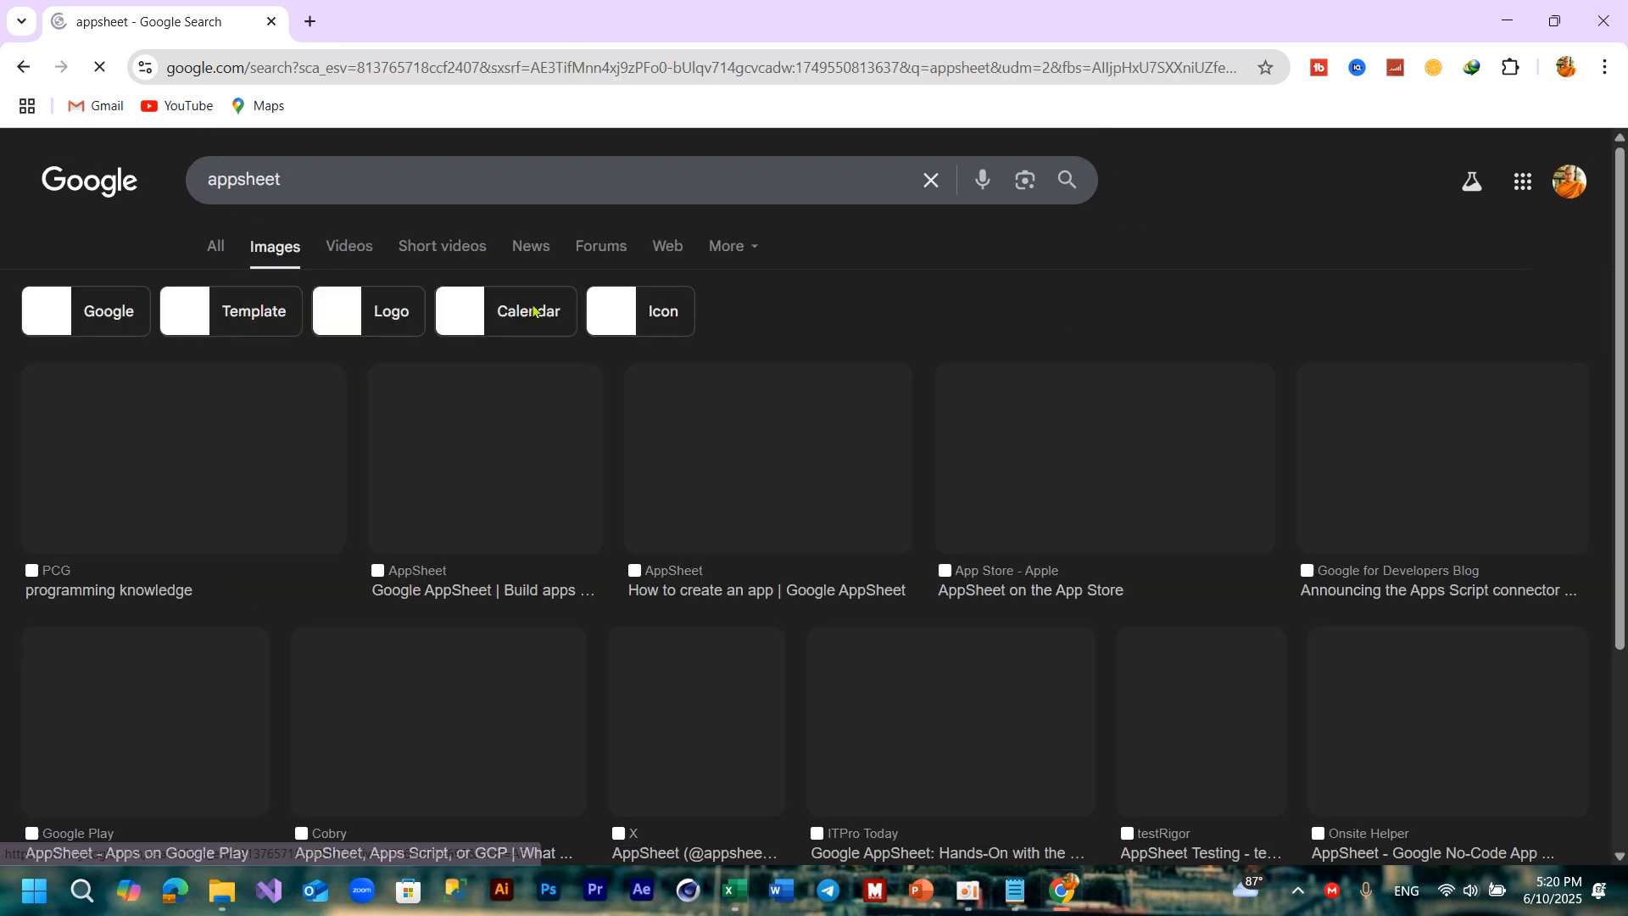
{"action": "scroll", "coordinate": [84, 423], "scroll_direction": "down", "scroll_amount": 2}
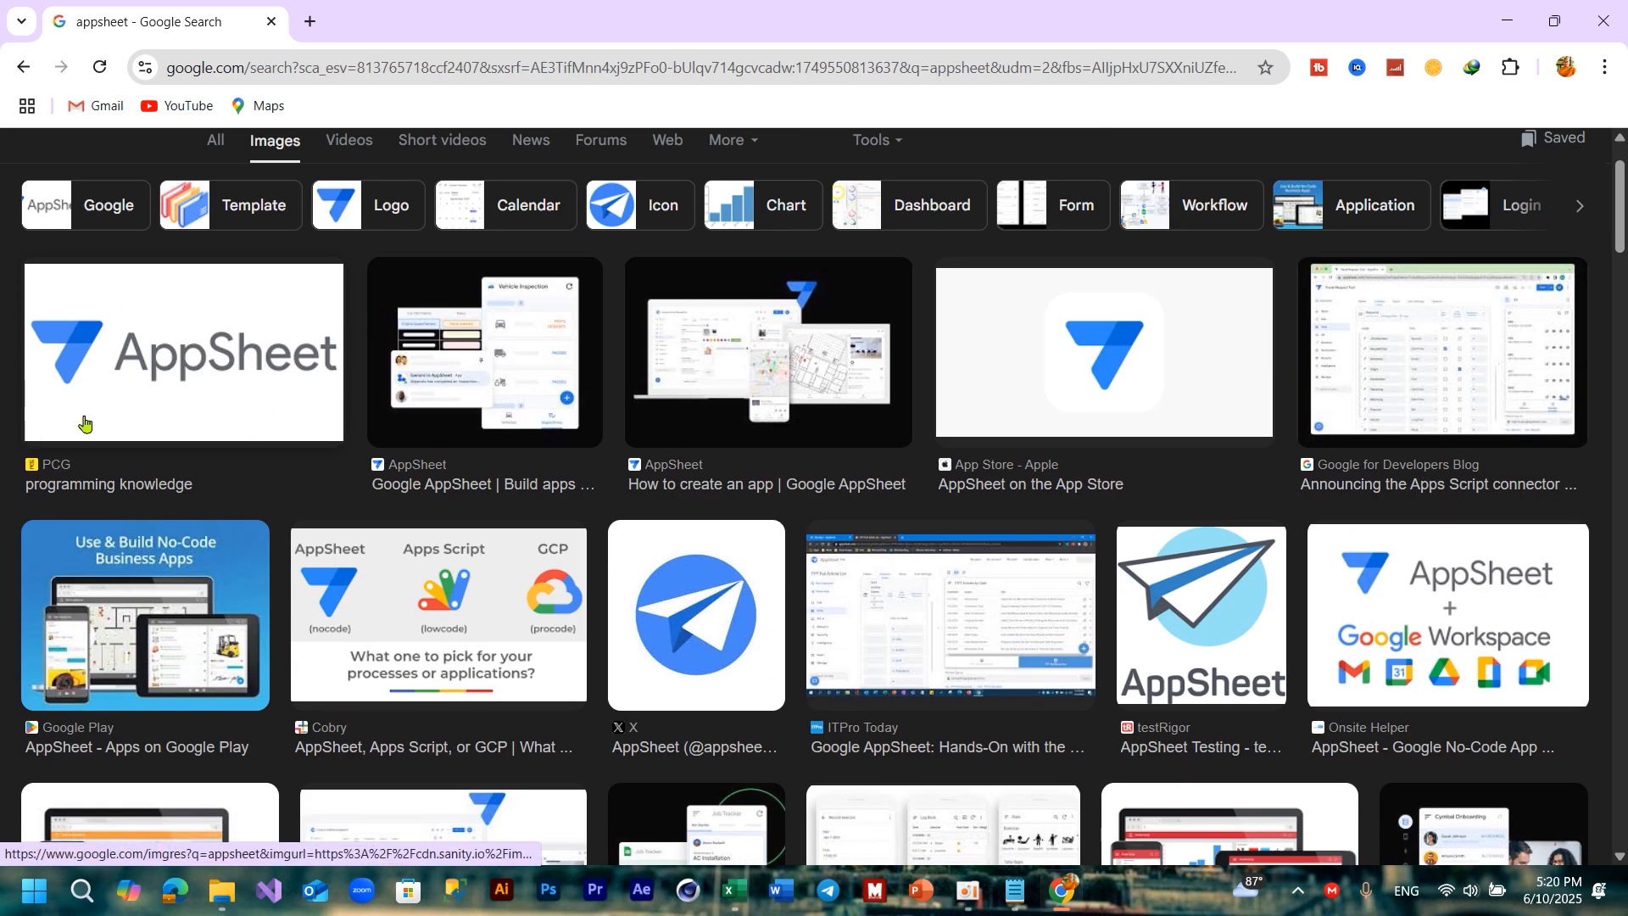
{"action": "scroll", "coordinate": [188, 394], "scroll_direction": "down", "scroll_amount": 1}
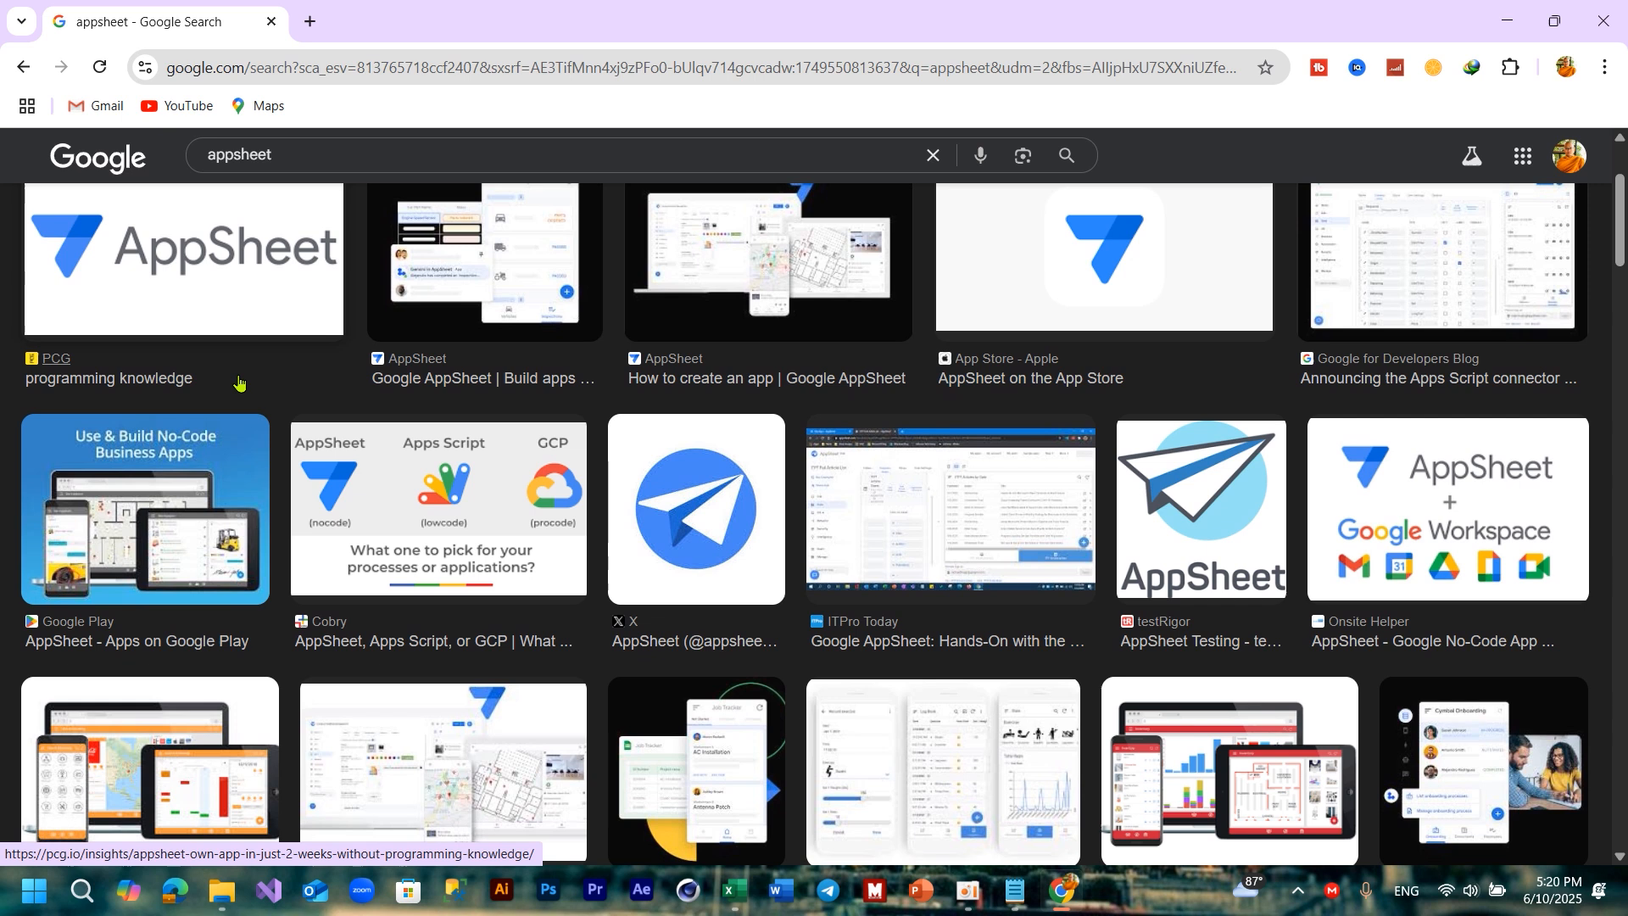
{"action": "scroll", "coordinate": [238, 384], "scroll_direction": "up", "scroll_amount": 2}
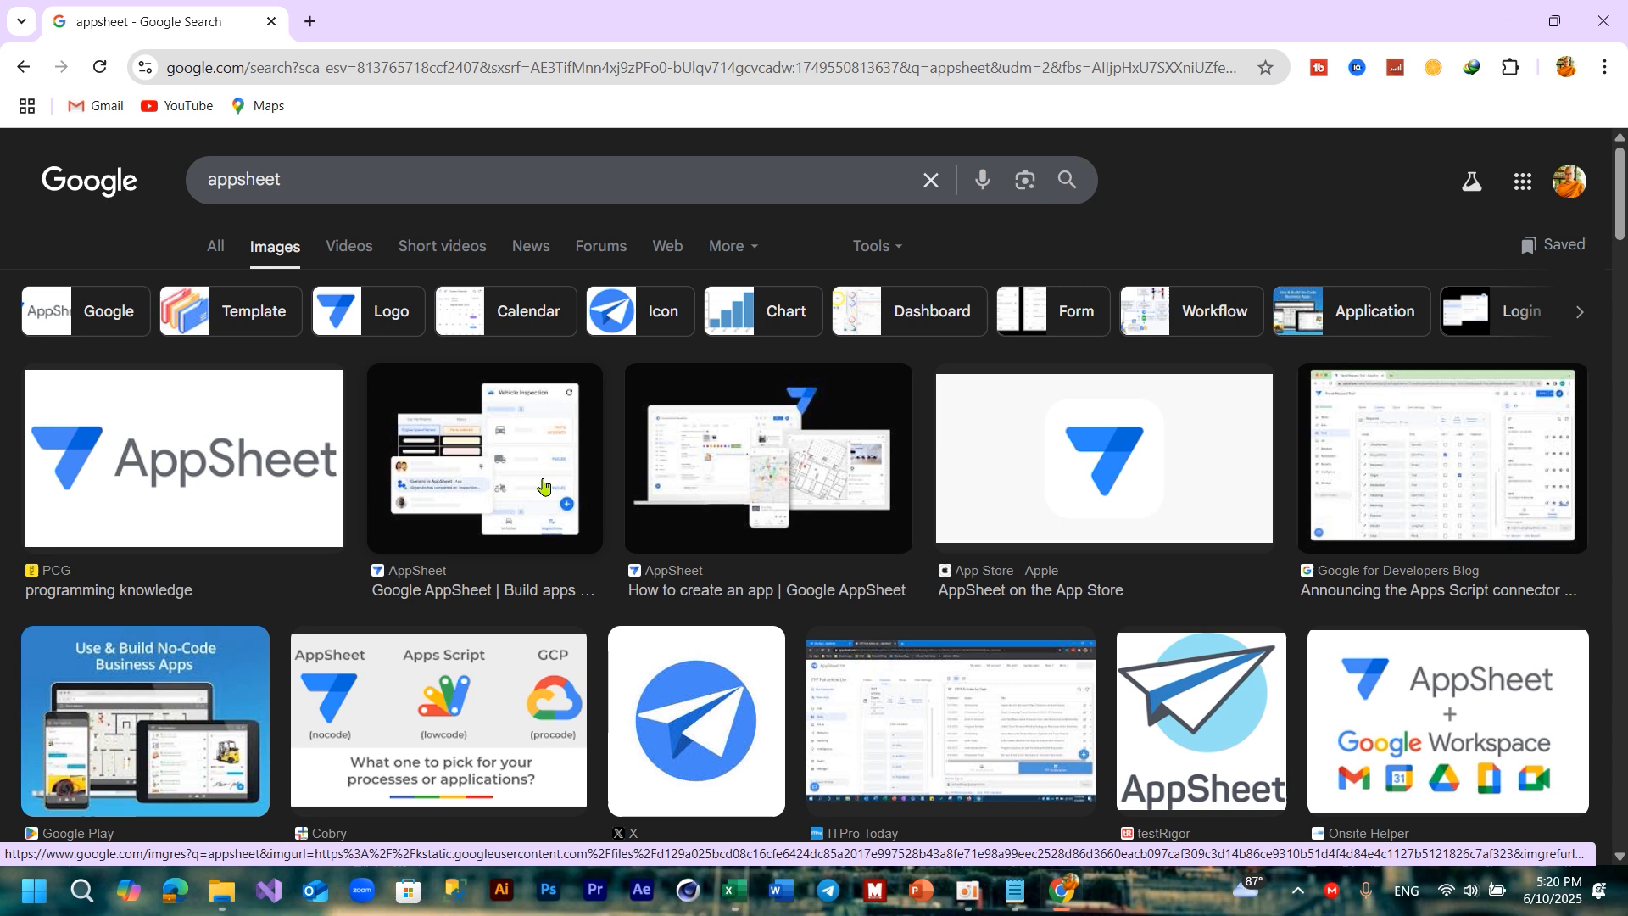
{"action": "scroll", "coordinate": [536, 486], "scroll_direction": "down", "scroll_amount": 7}
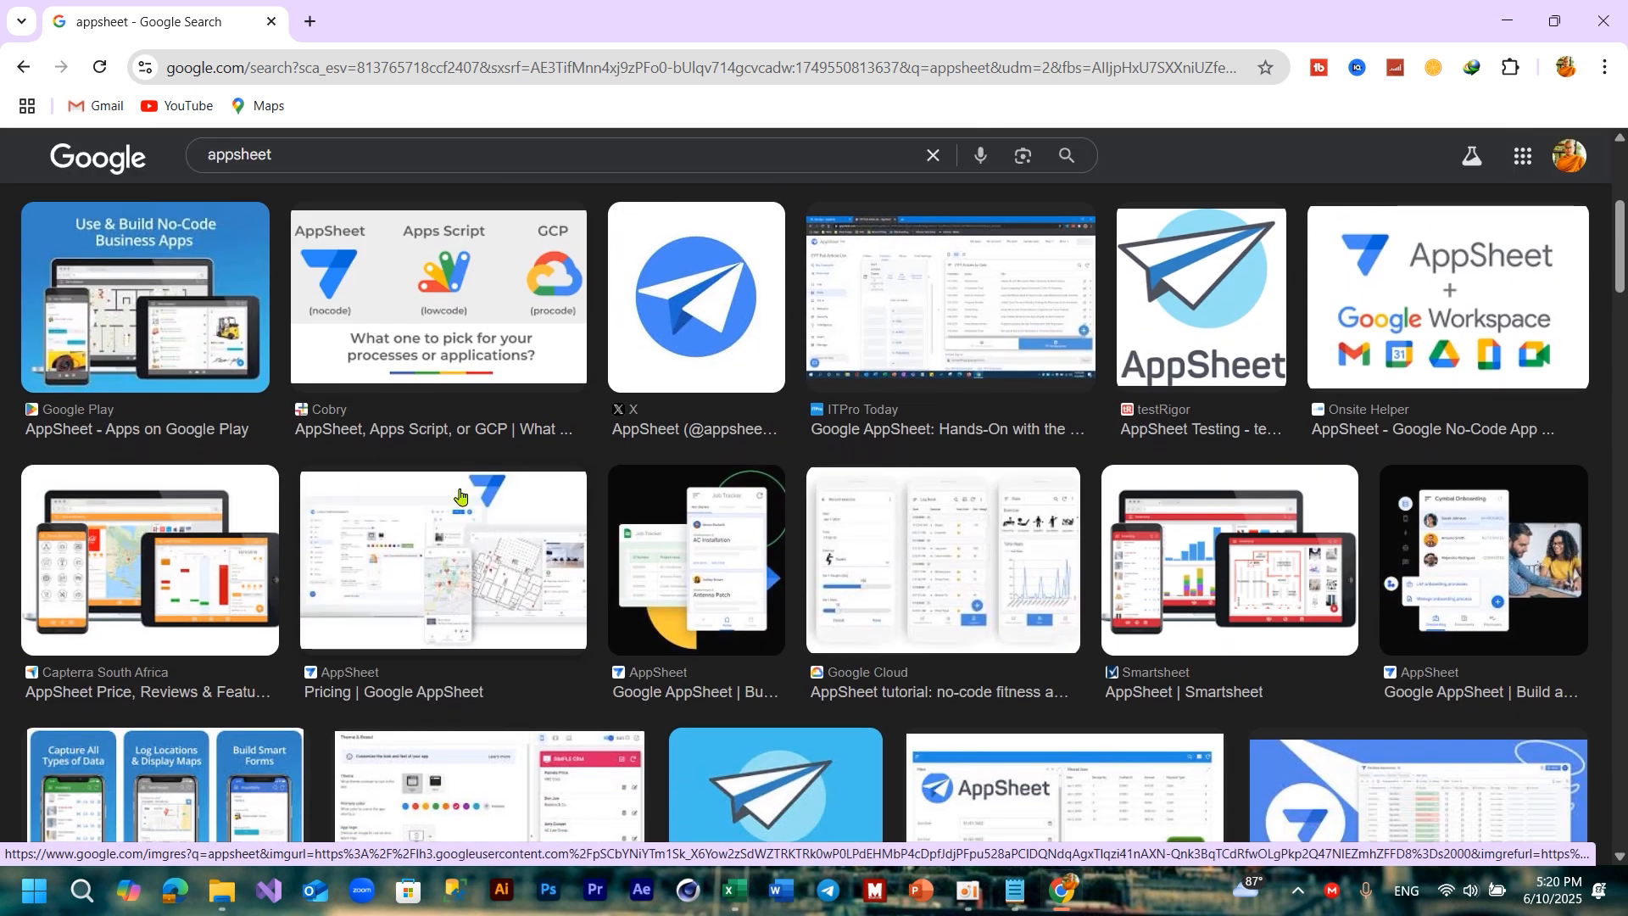
{"action": "scroll", "coordinate": [252, 547], "scroll_direction": "up", "scroll_amount": 7}
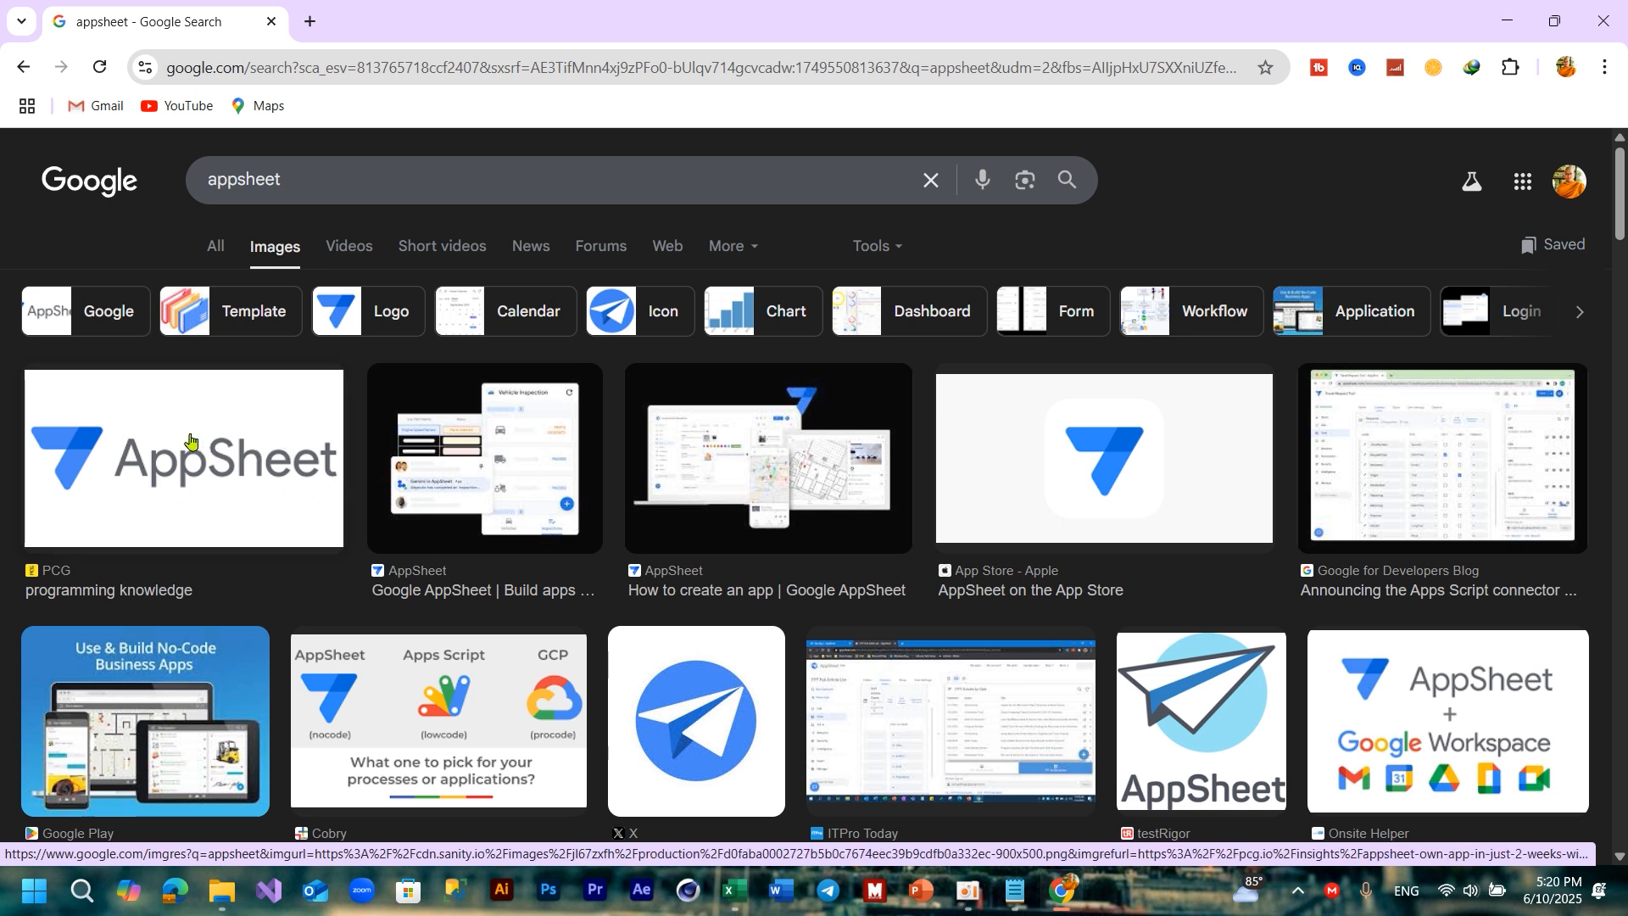
Switch to the open score workbook in Excel and make title row 1 of the first class sheet taller
{"action": "left_click", "coordinate": [1507, 23]}
{"action": "right_click", "coordinate": [1391, 98]}
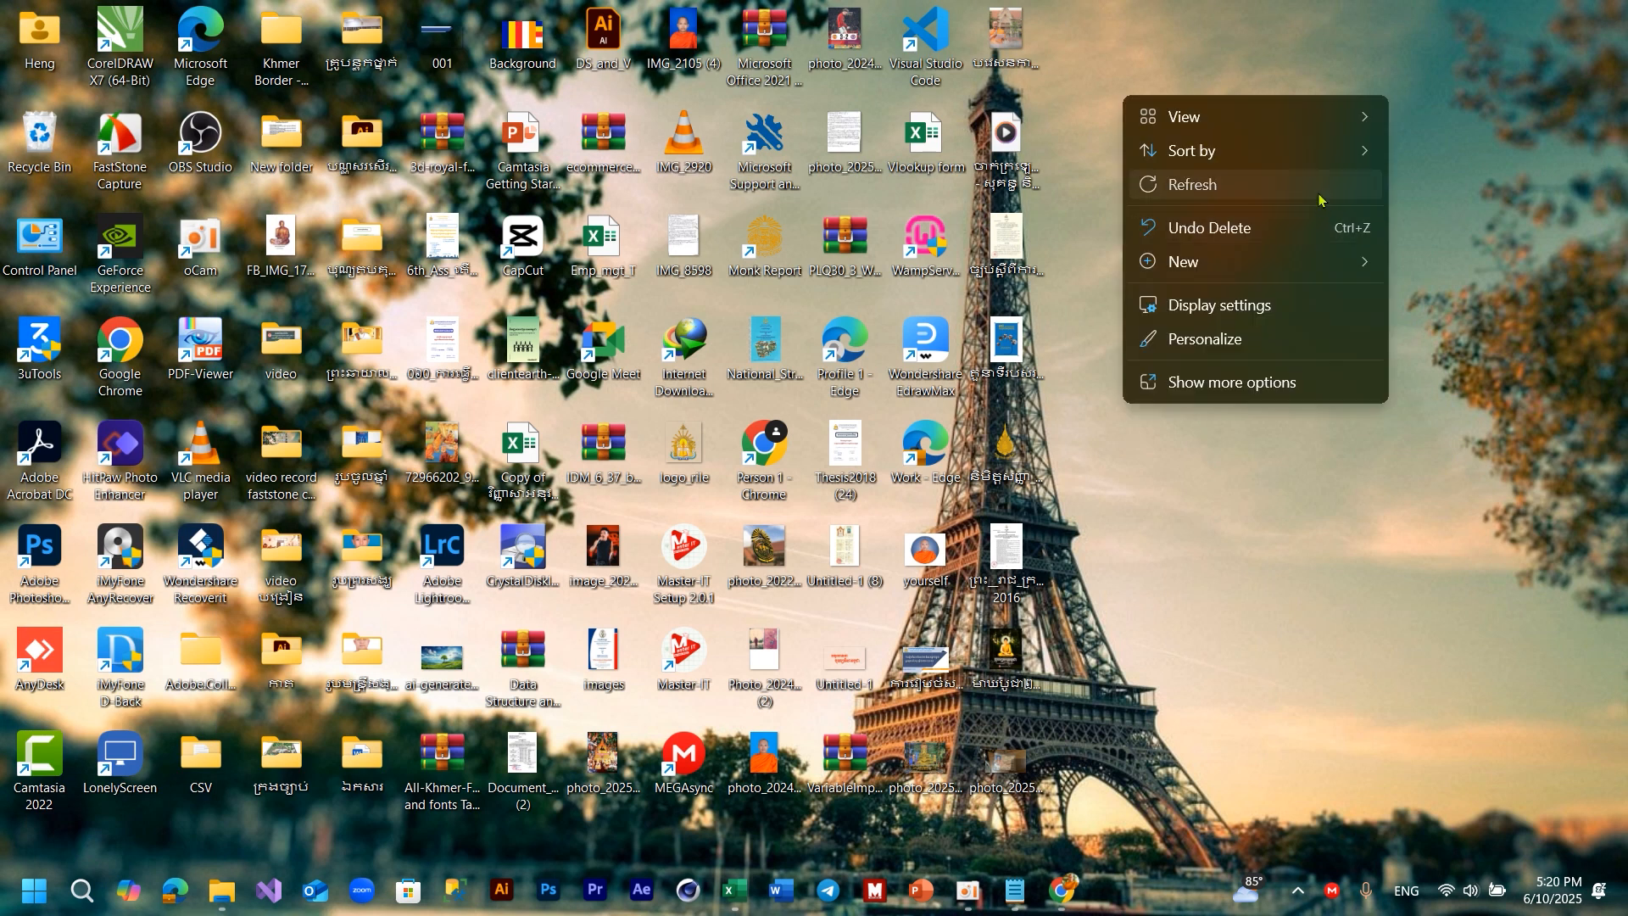
{"action": "left_click", "coordinate": [1318, 183]}
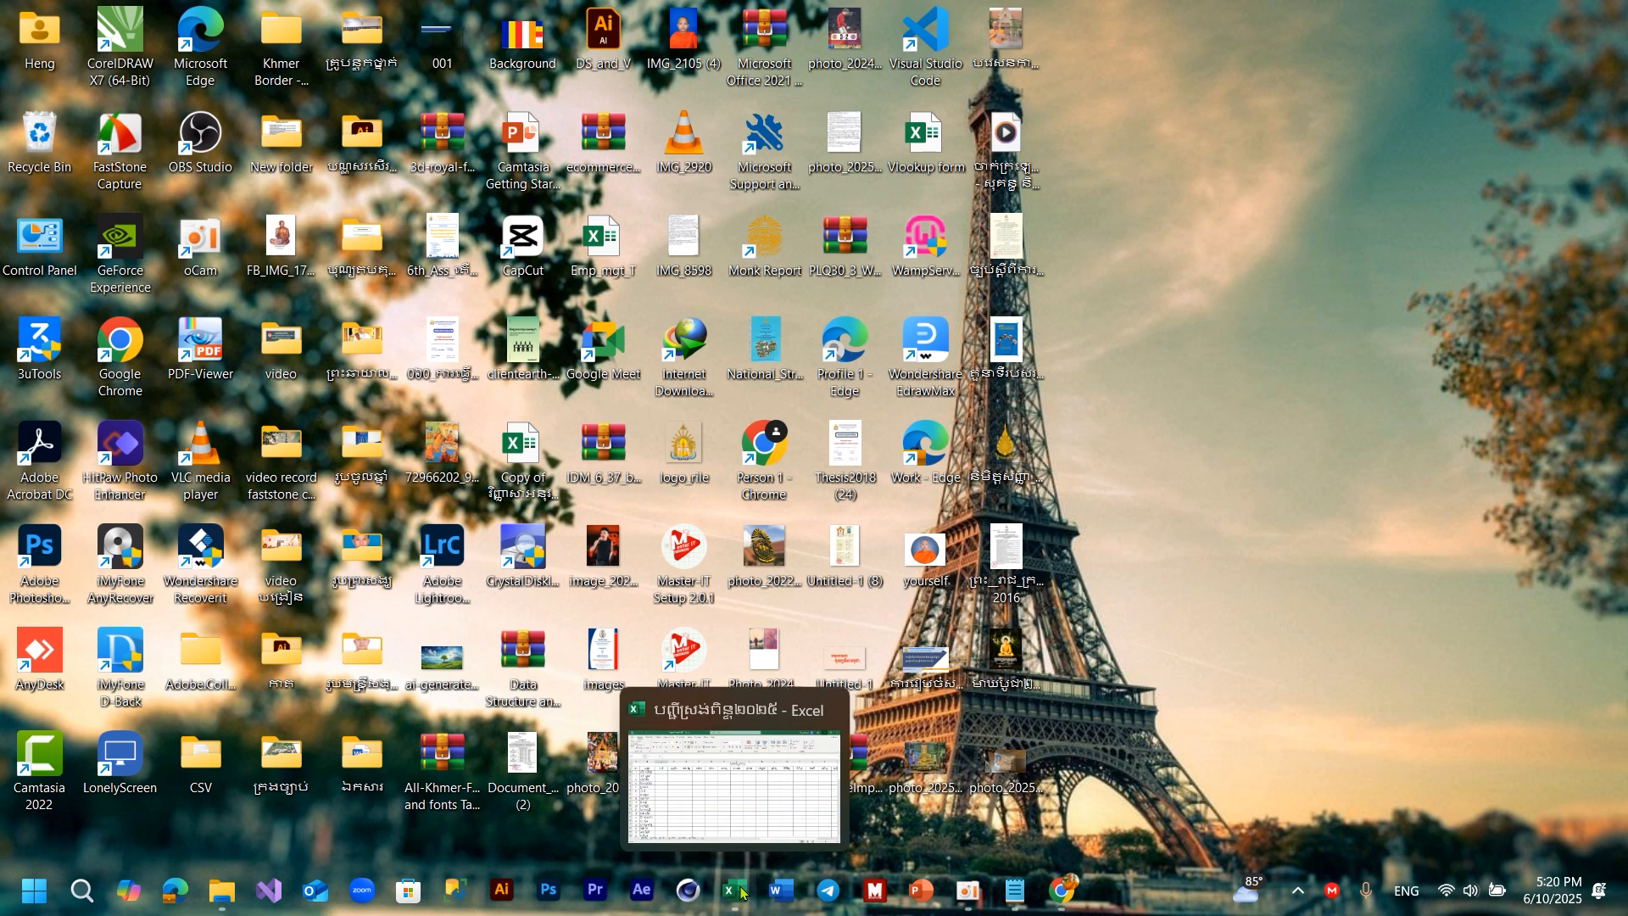
{"action": "left_click", "coordinate": [736, 886]}
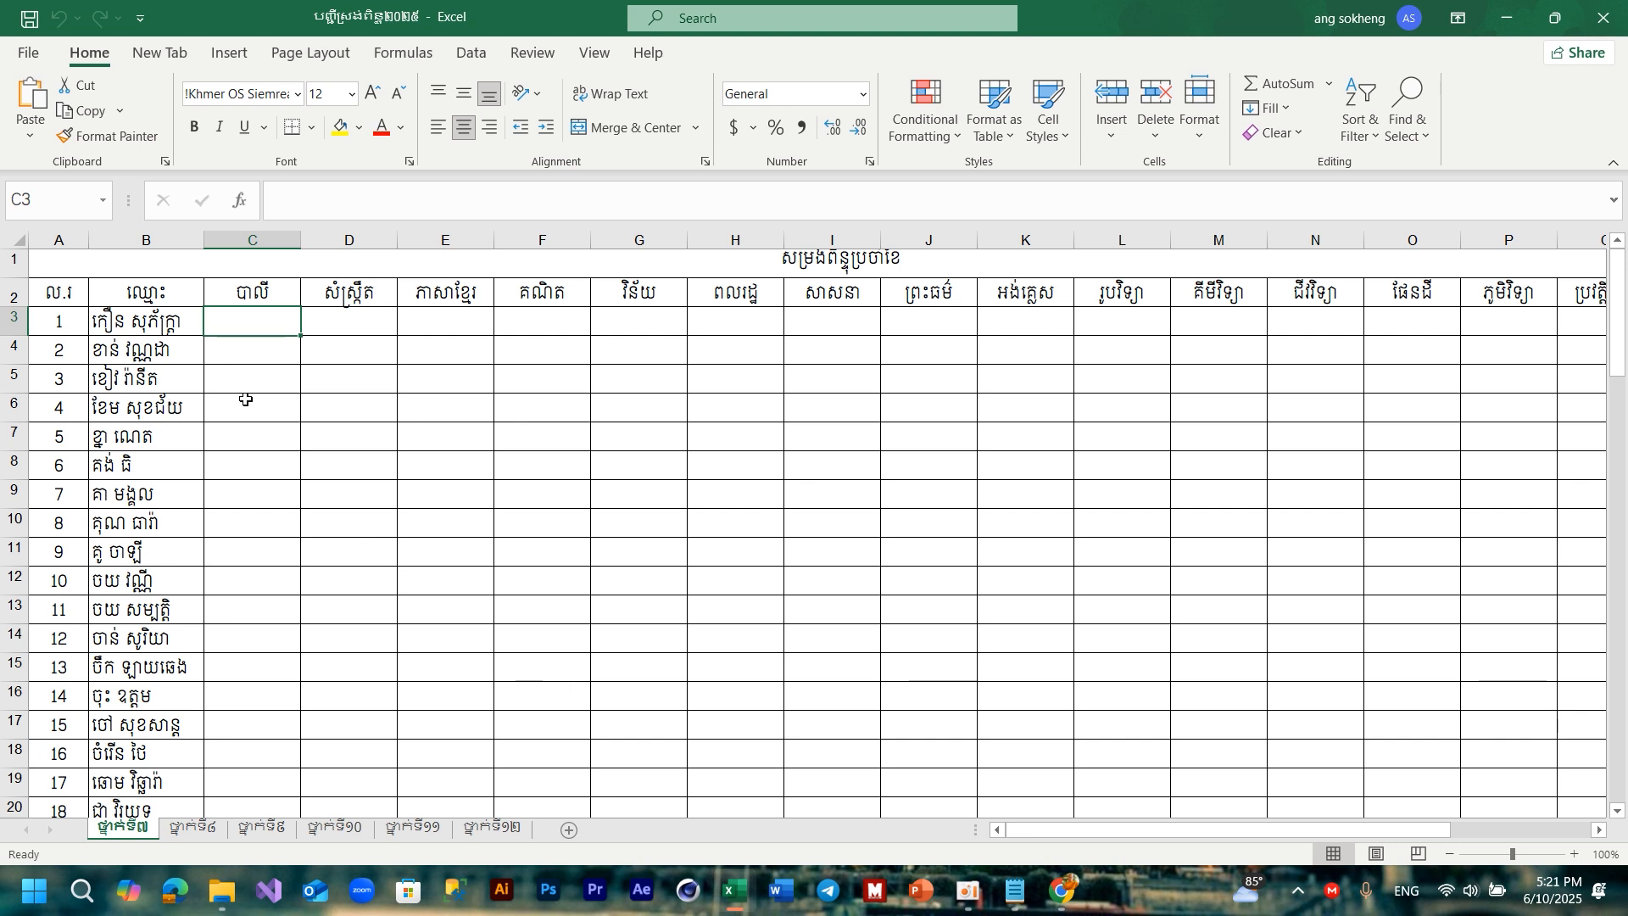
{"action": "left_click", "coordinate": [87, 264]}
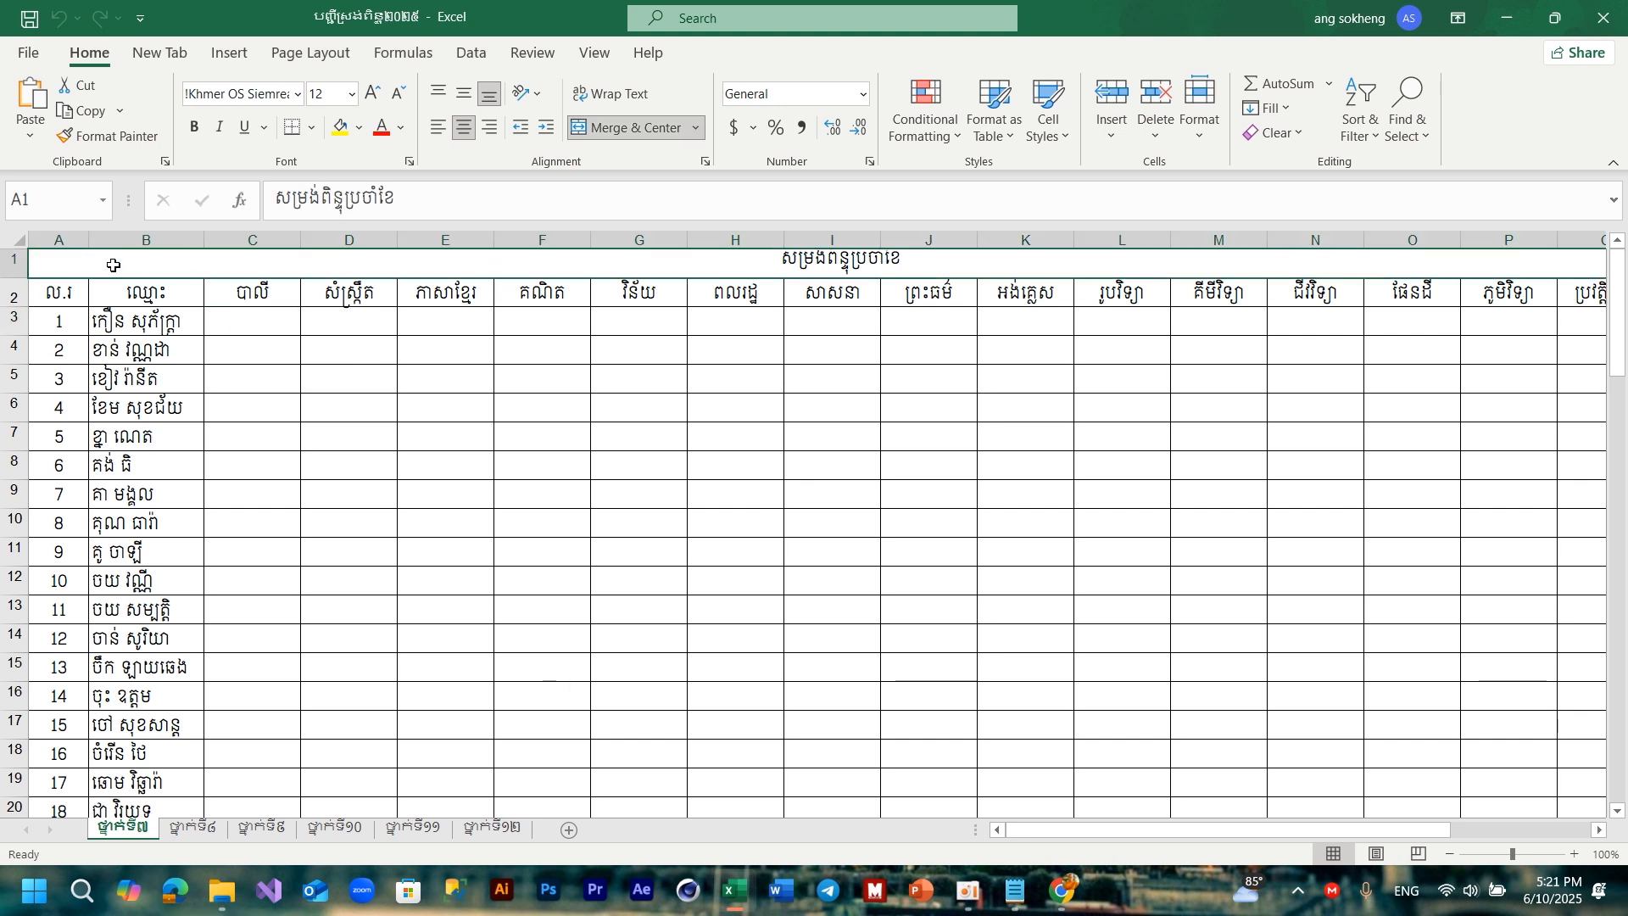
{"action": "left_click_drag", "start_coordinate": [28, 278], "coordinate": [28, 294]}
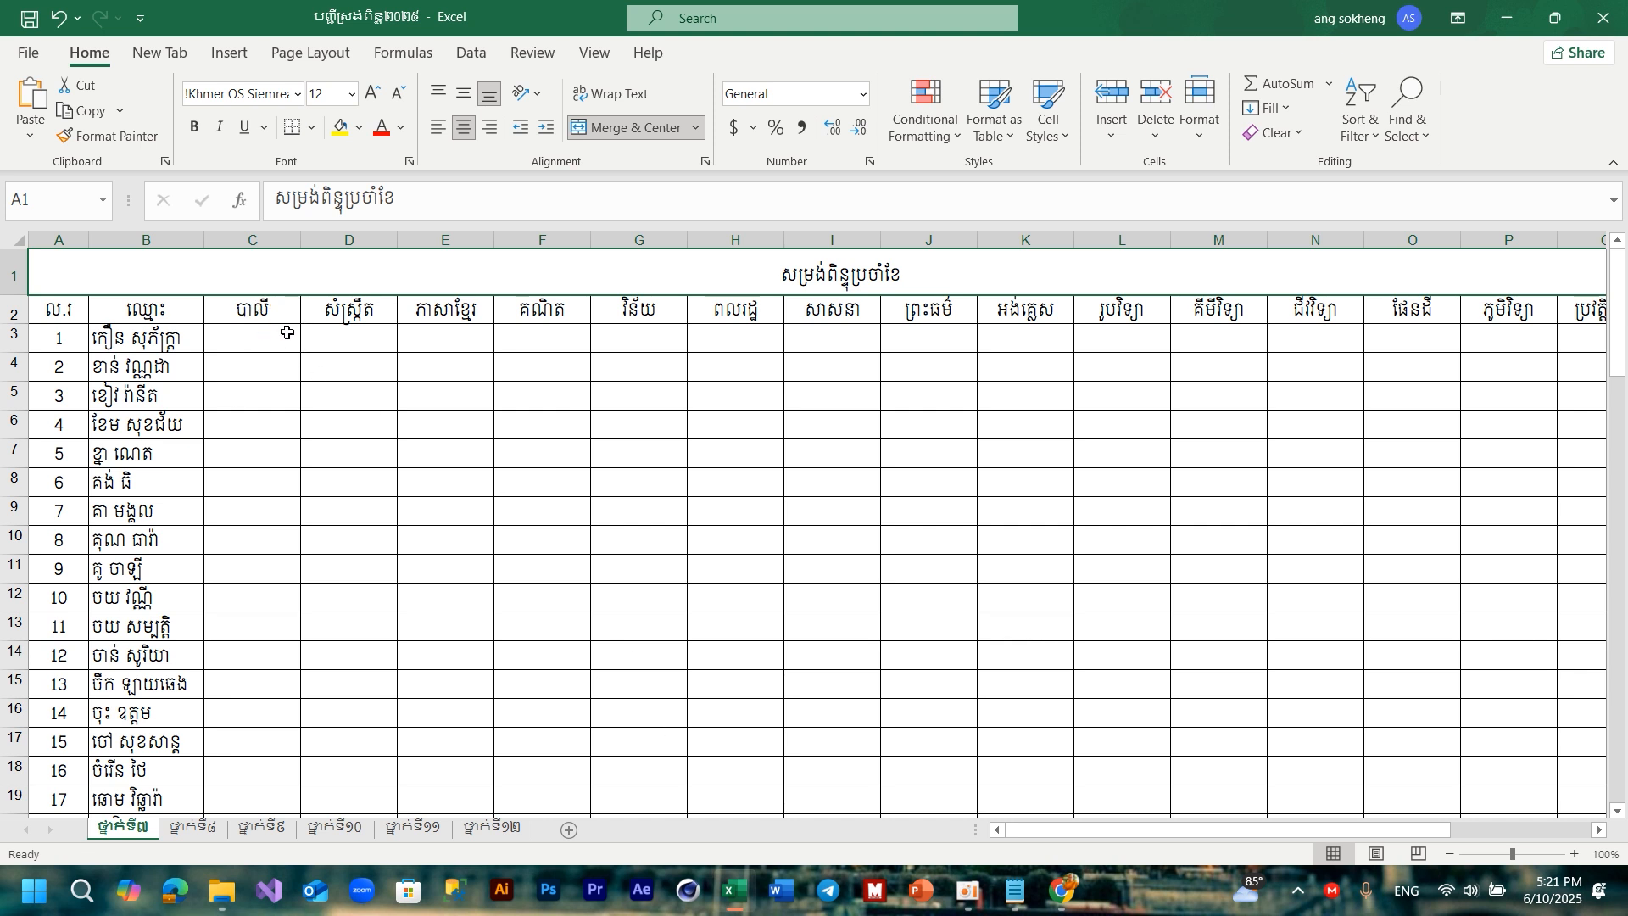
Examine the subject headings in row 2 and the student list in column B of the ថ្នាក់ទី៧ sheet
{"action": "left_click", "coordinate": [462, 313]}
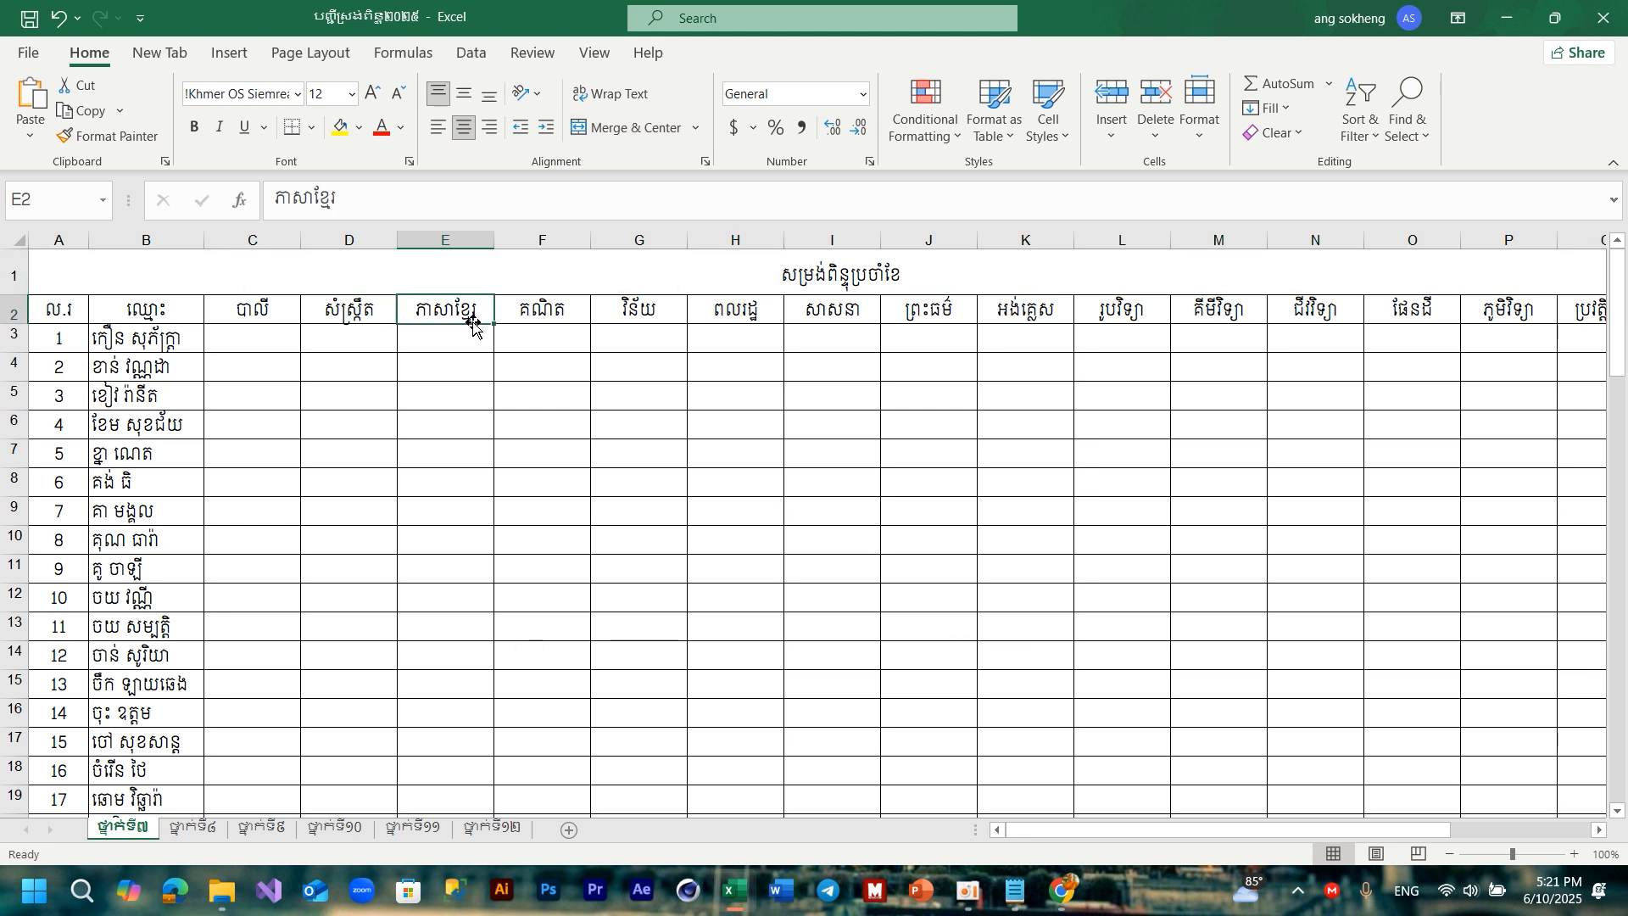
{"action": "left_click", "coordinate": [585, 313]}
{"action": "left_click", "coordinate": [735, 312]}
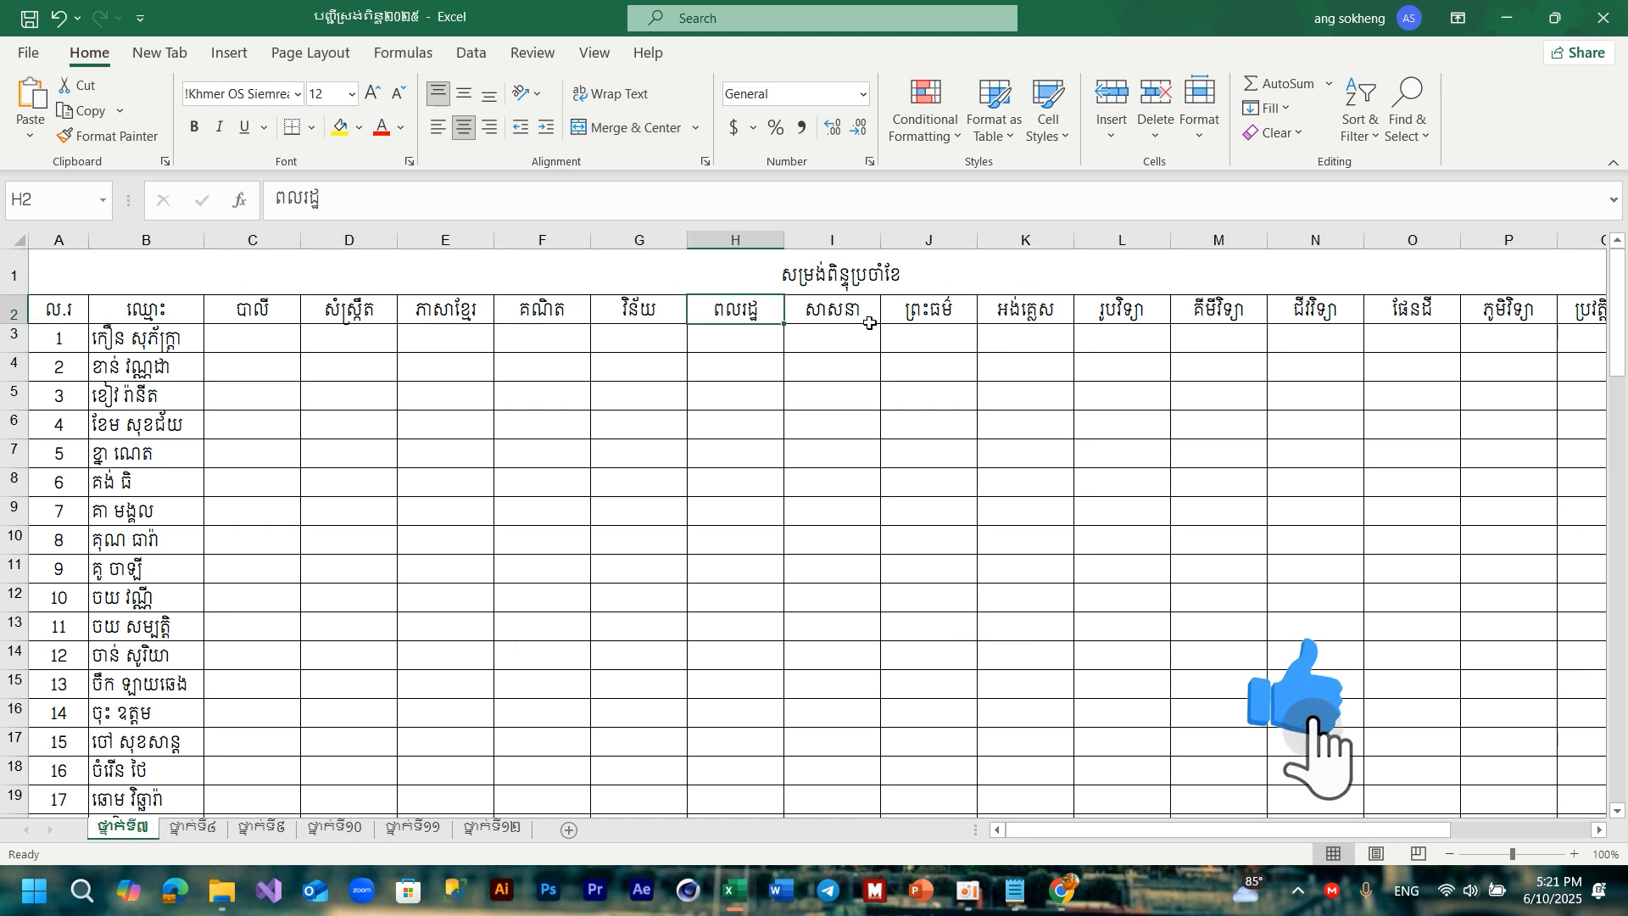
{"action": "left_click", "coordinate": [1412, 312]}
{"action": "left_click", "coordinate": [1582, 312]}
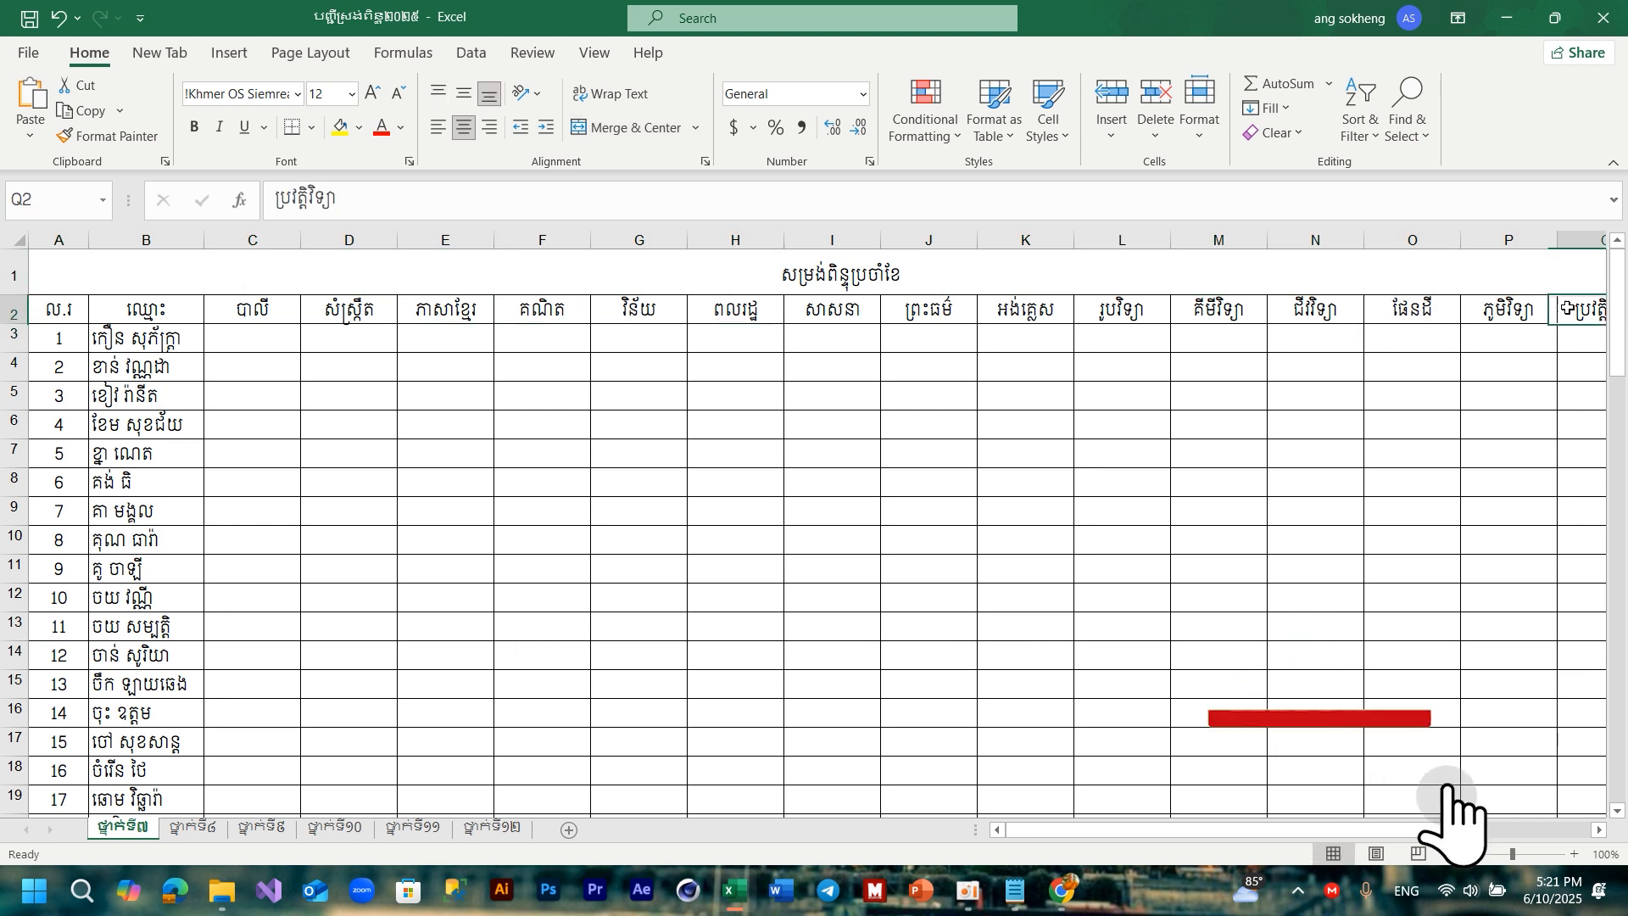
{"action": "mouse_move", "coordinate": [1256, 827]}
{"action": "left_mouse_down"}
{"action": "mouse_move", "coordinate": [1388, 820]}
{"action": "mouse_move", "coordinate": [1265, 820]}
{"action": "left_mouse_up"}
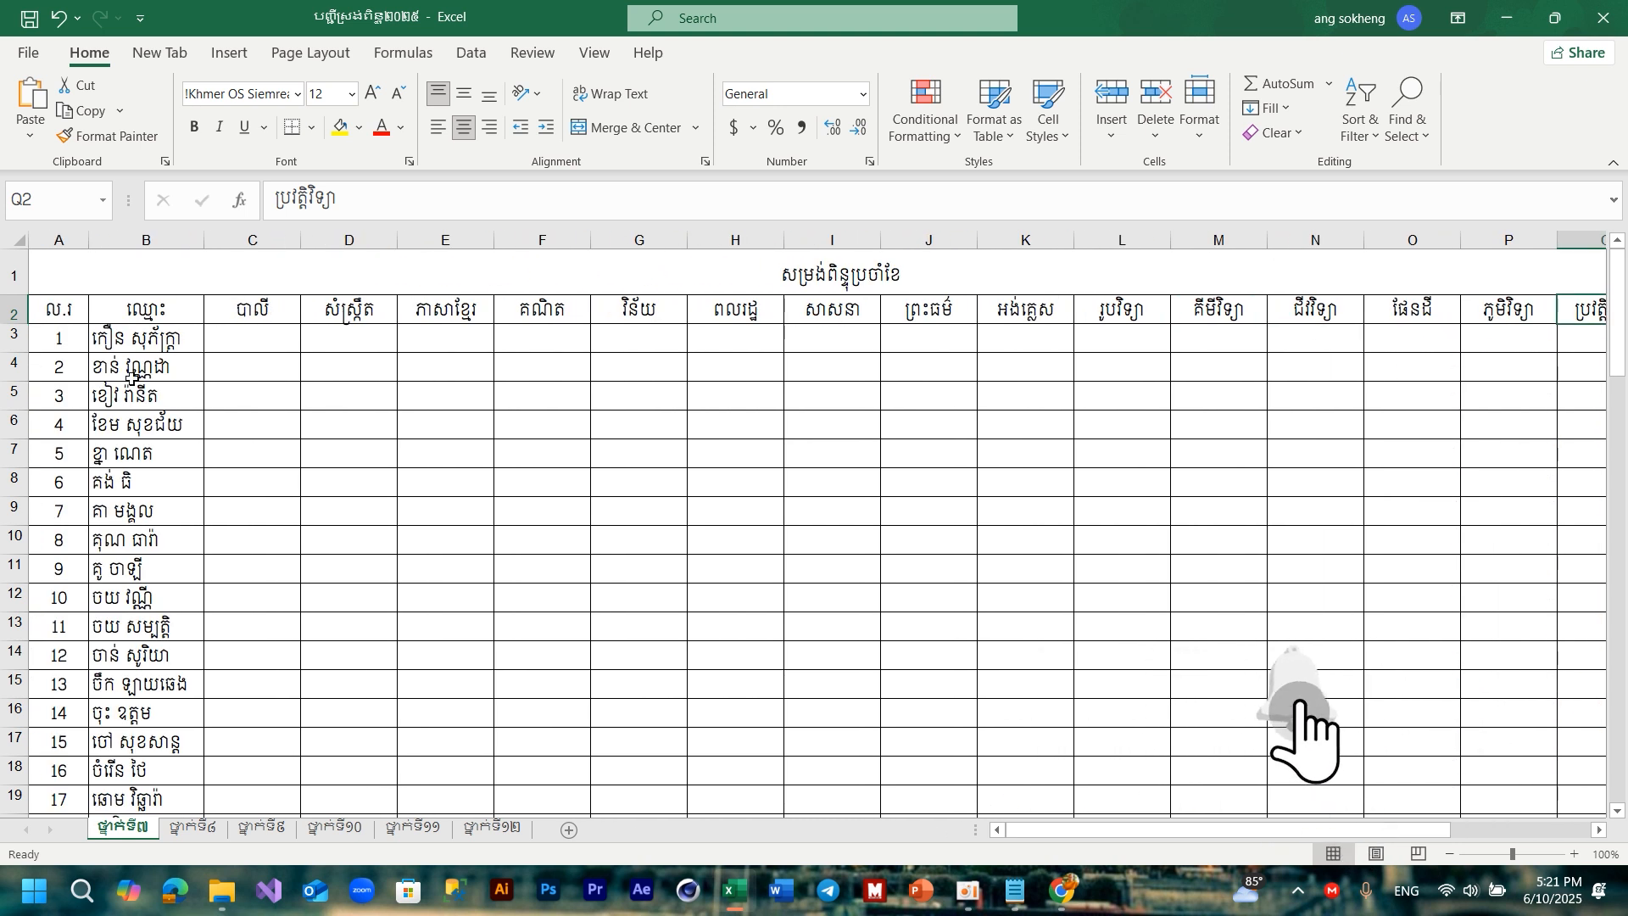
{"action": "scroll", "coordinate": [109, 338], "scroll_direction": "down", "scroll_amount": 10}
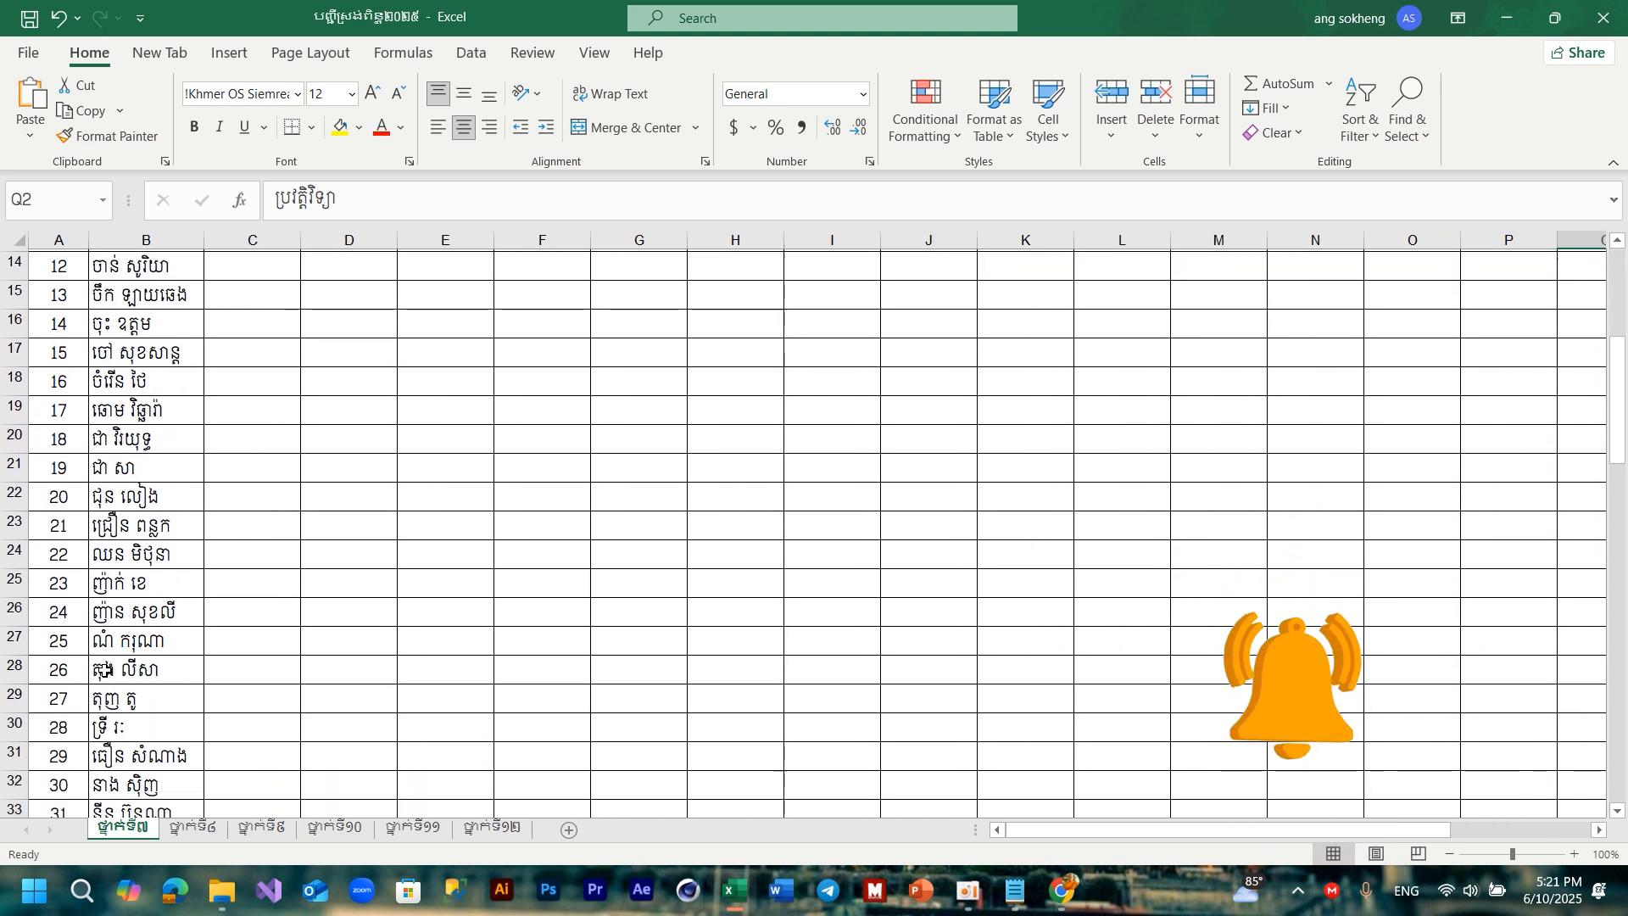
{"action": "left_click", "coordinate": [121, 700]}
{"action": "left_click", "coordinate": [267, 636]}
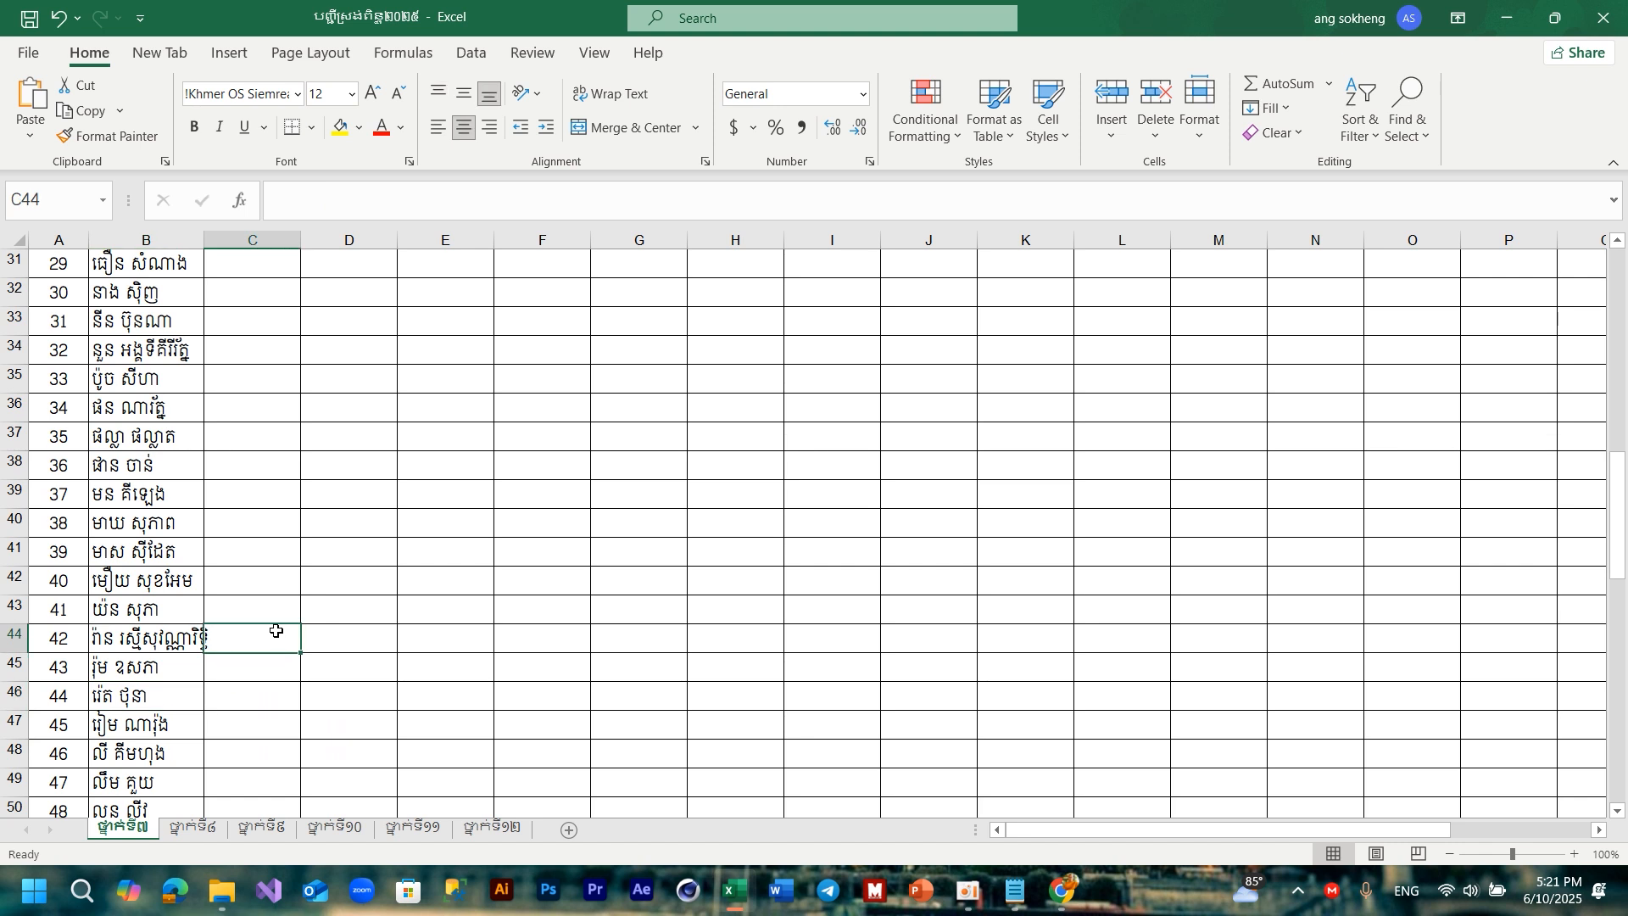
{"action": "scroll", "coordinate": [195, 653], "scroll_direction": "down", "scroll_amount": 11}
{"action": "scroll", "coordinate": [169, 665], "scroll_direction": "up", "scroll_amount": 20}
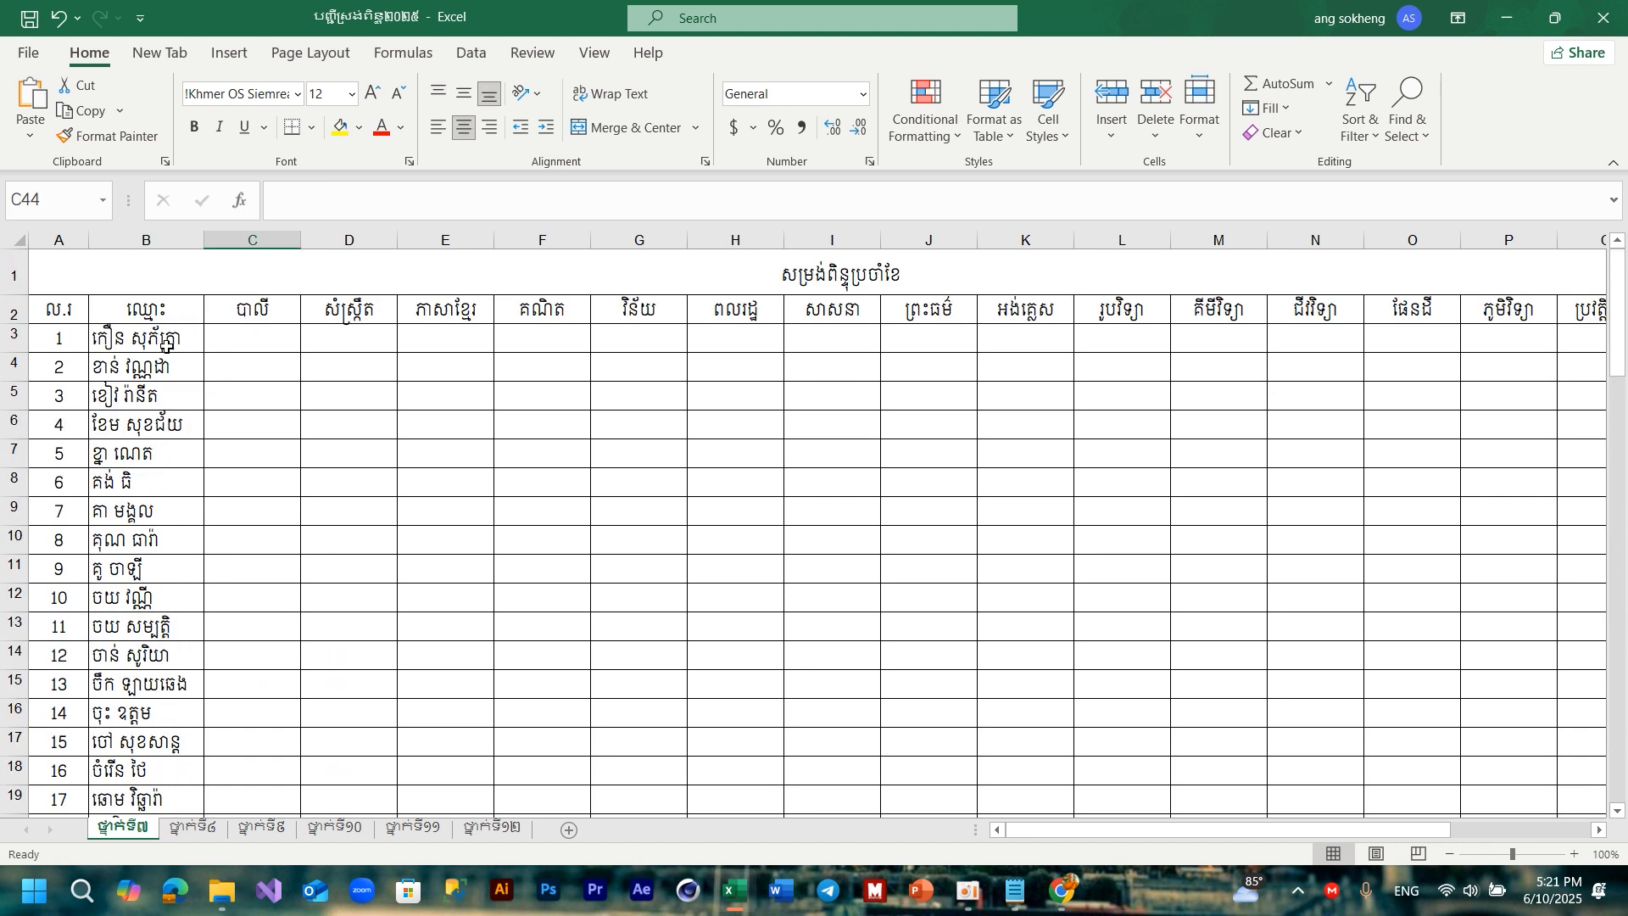
Look through the class sheets from ថ្នាក់ទី៧ to ថ្នាក់ទី១២ and return to ថ្នាក់ទី៧
{"action": "left_click", "coordinate": [197, 841]}
{"action": "left_click", "coordinate": [366, 766]}
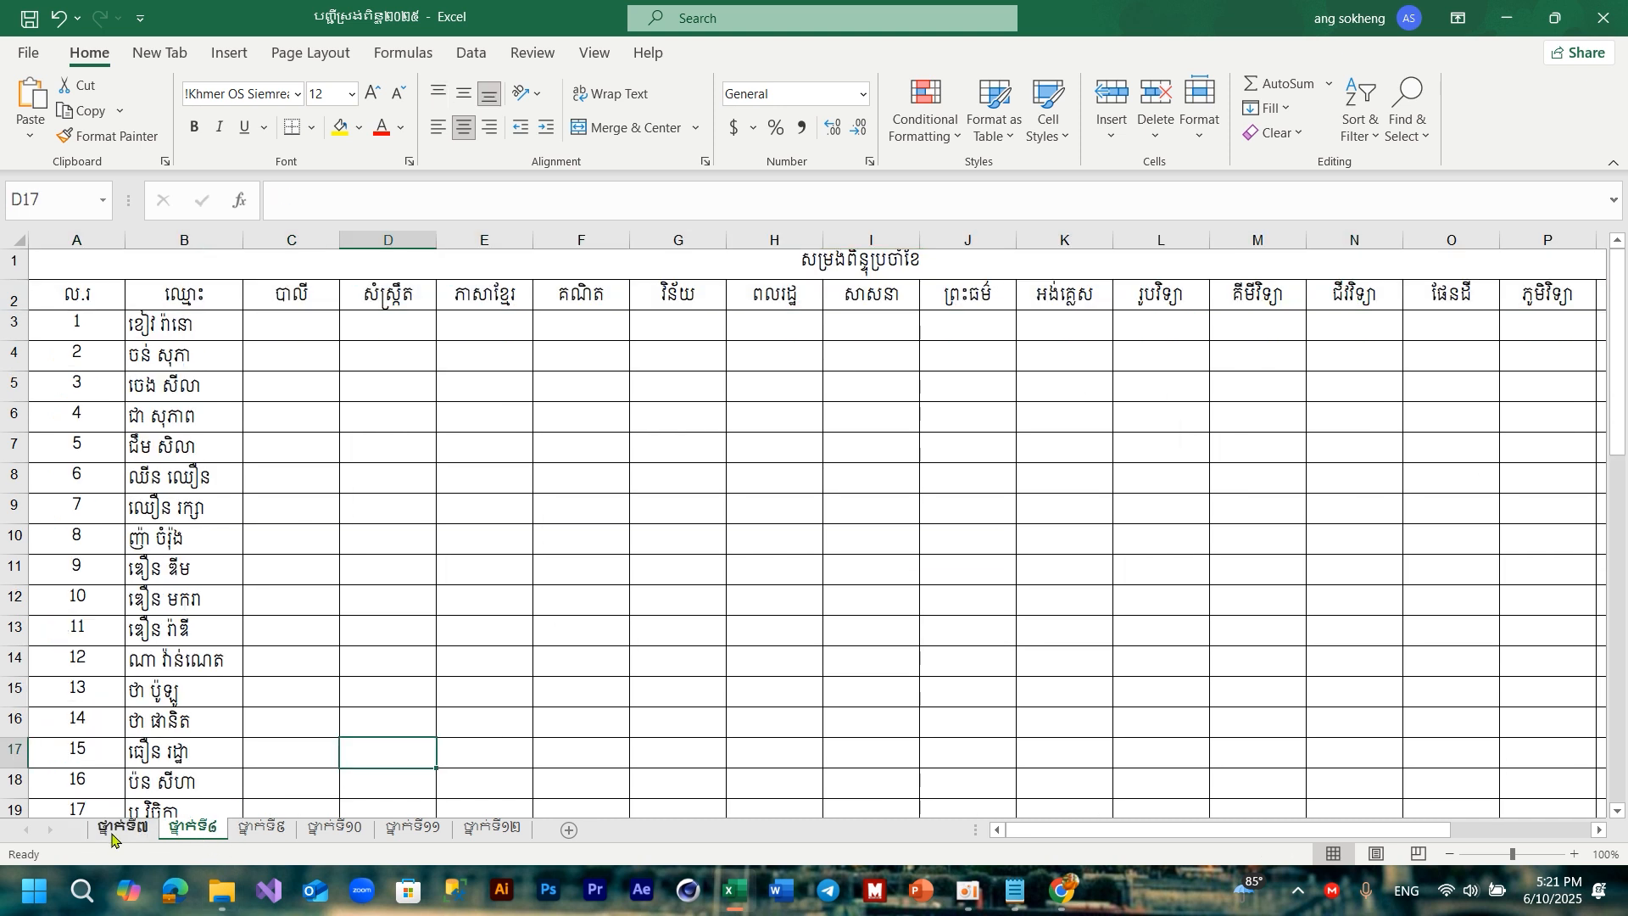
{"action": "left_click", "coordinate": [143, 833]}
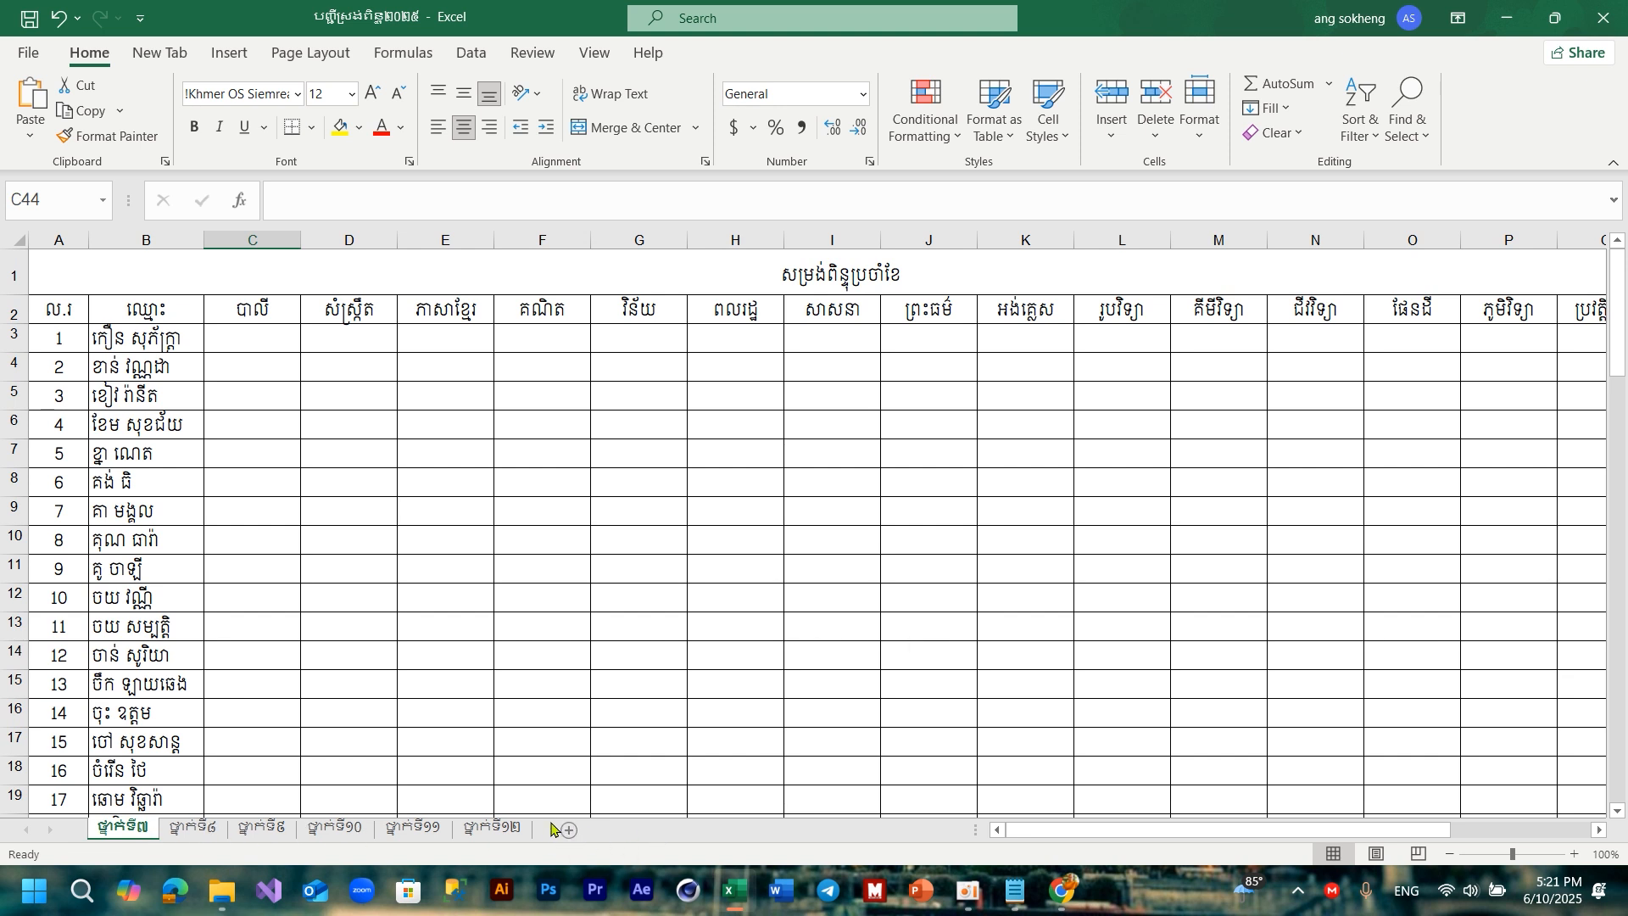
{"action": "left_click", "coordinate": [216, 833]}
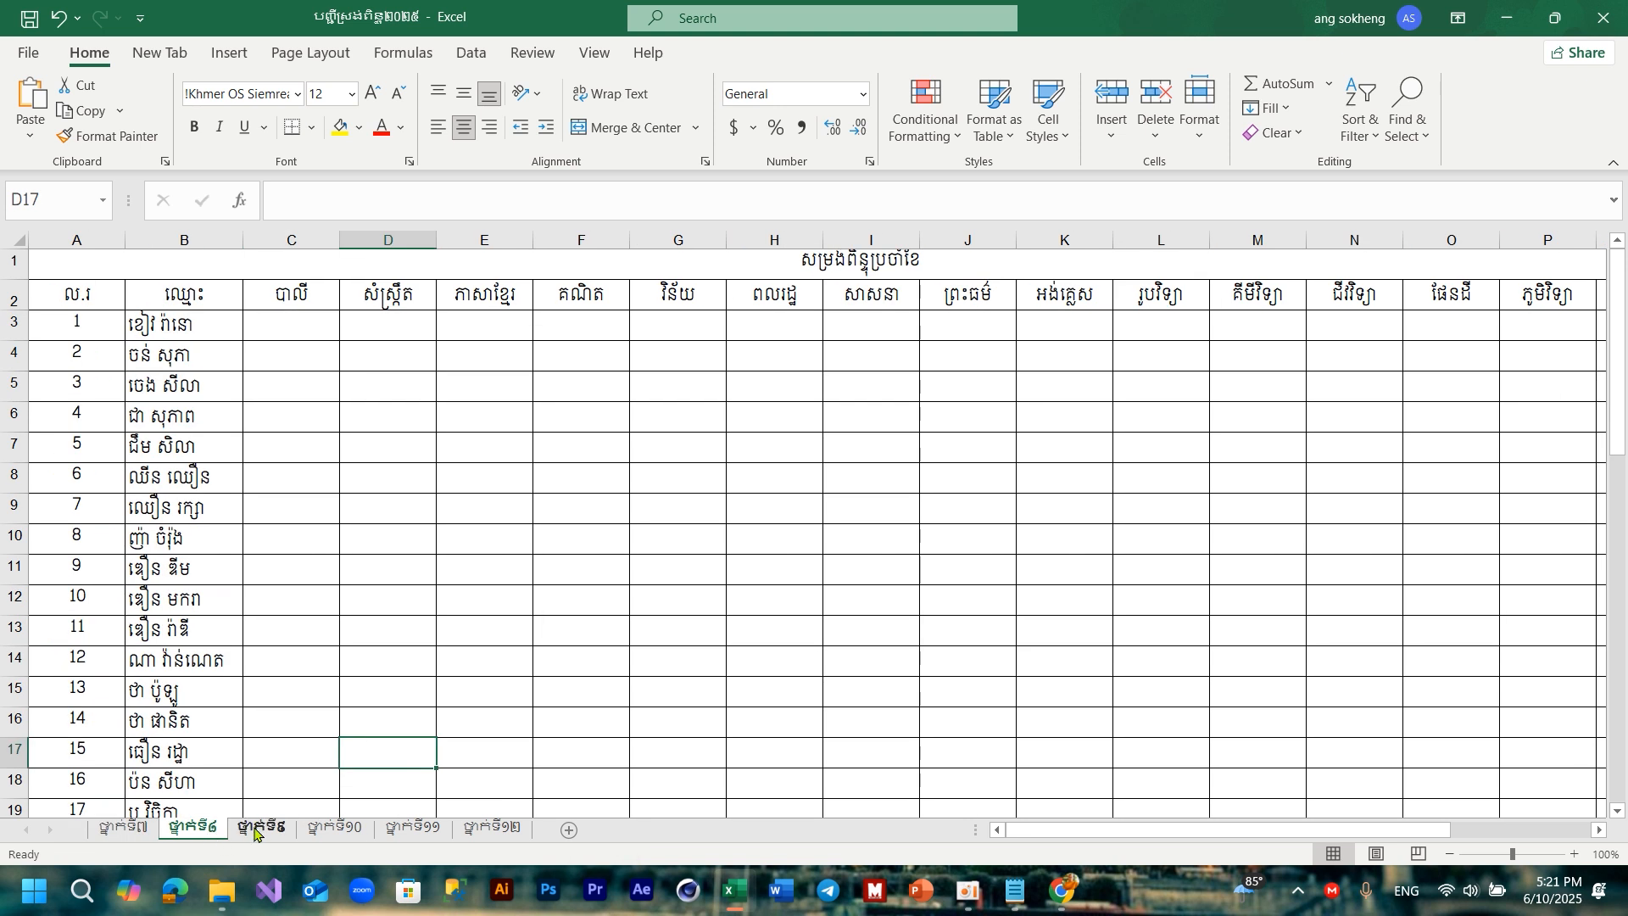
{"action": "left_click", "coordinate": [255, 831]}
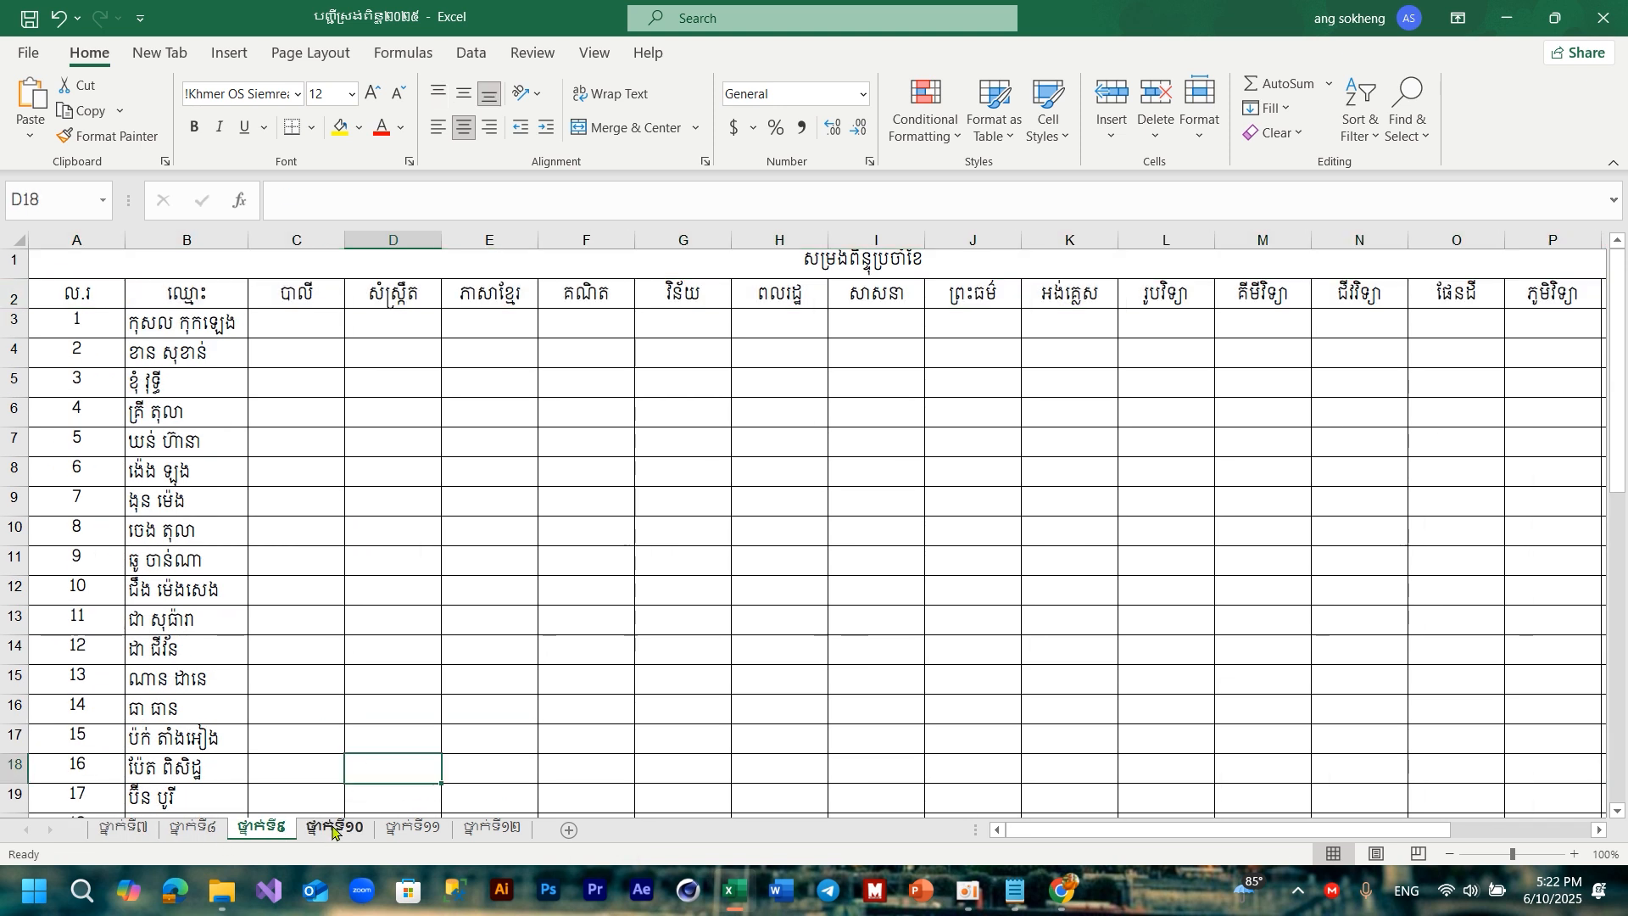
{"action": "left_click", "coordinate": [332, 839]}
{"action": "left_click", "coordinate": [407, 831]}
{"action": "left_click", "coordinate": [482, 831]}
{"action": "left_click", "coordinate": [652, 717]}
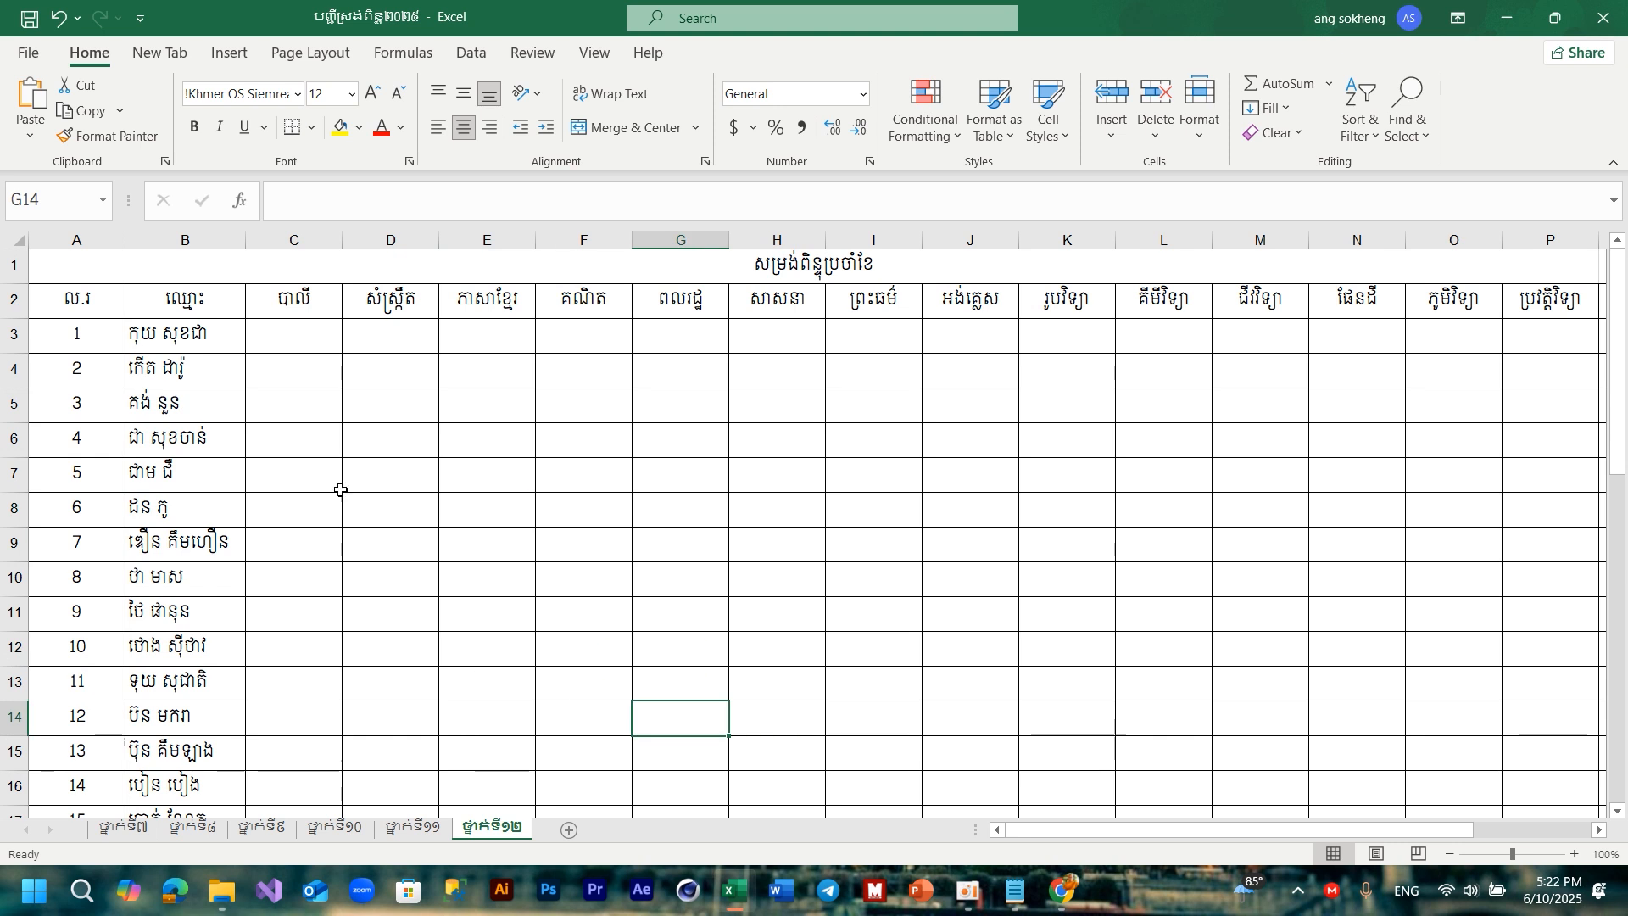
{"action": "scroll", "coordinate": [205, 417], "scroll_direction": "down", "scroll_amount": 4}
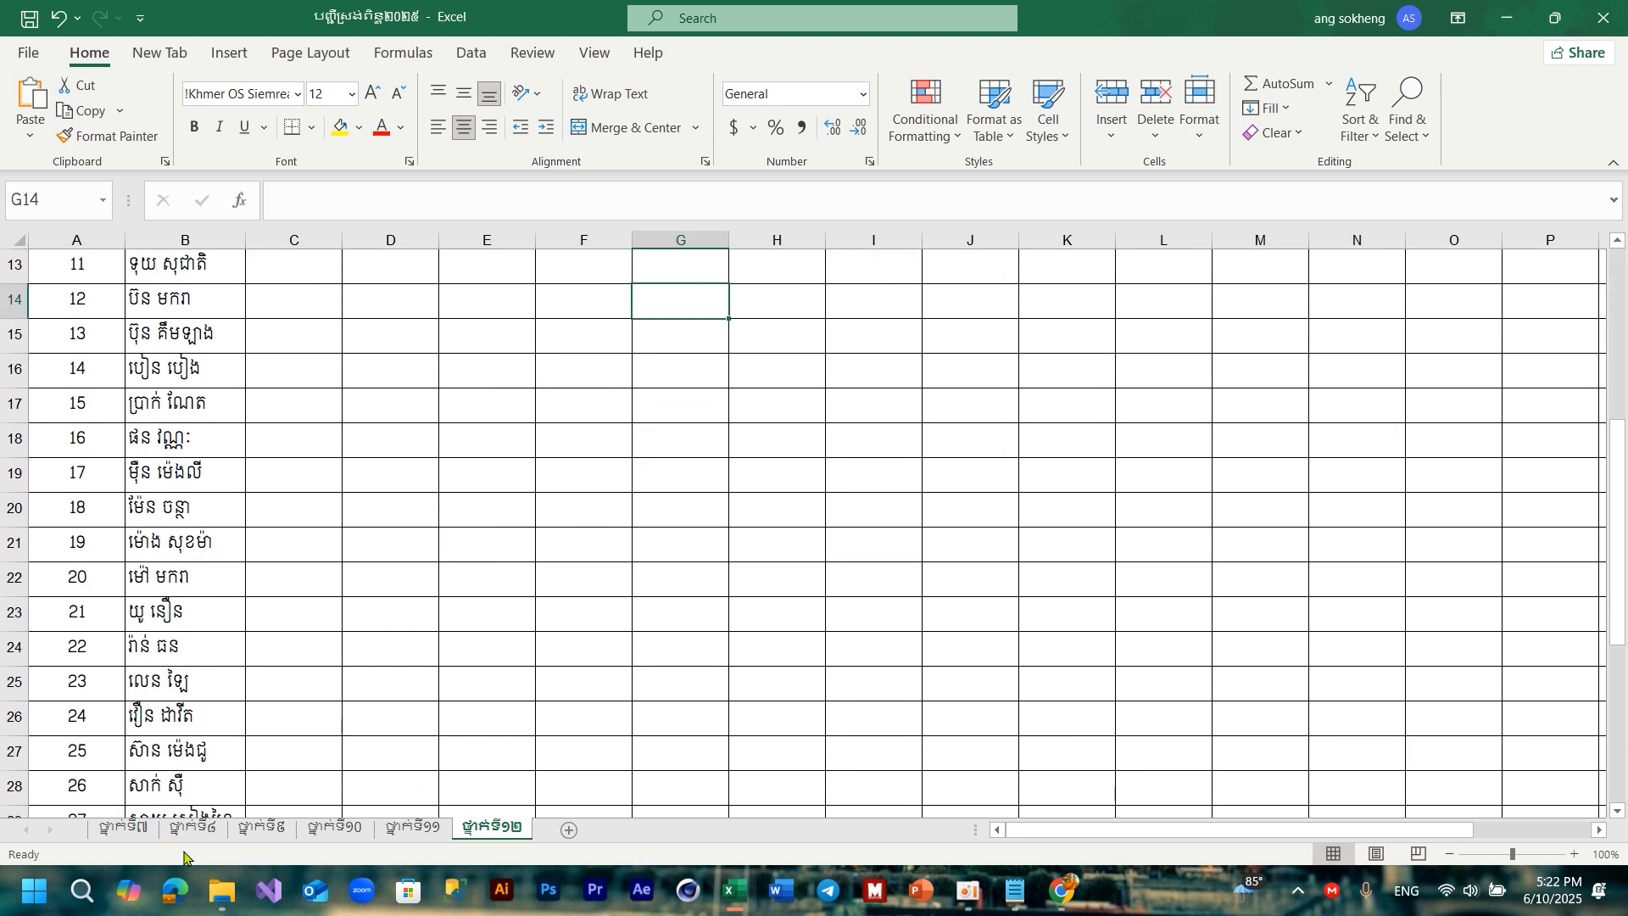
{"action": "left_click", "coordinate": [143, 835]}
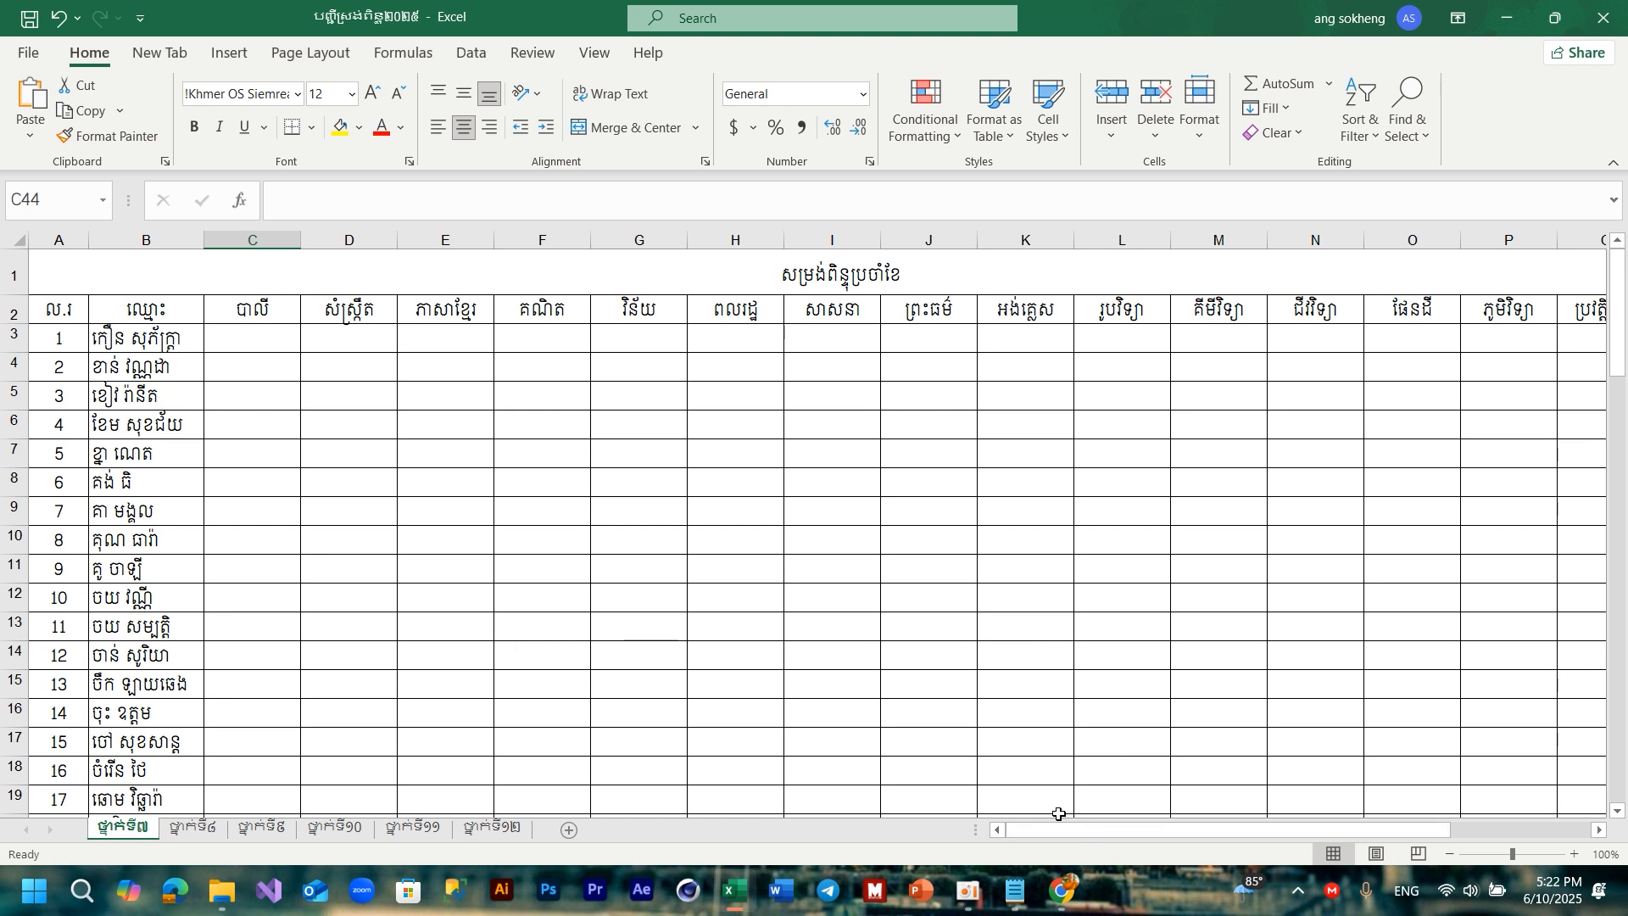
Enter the formula =SUM(C3:P3) in cell R3 to total the first student's subject scores
{"action": "left_click_drag", "start_coordinate": [1026, 838], "coordinate": [1166, 837]}
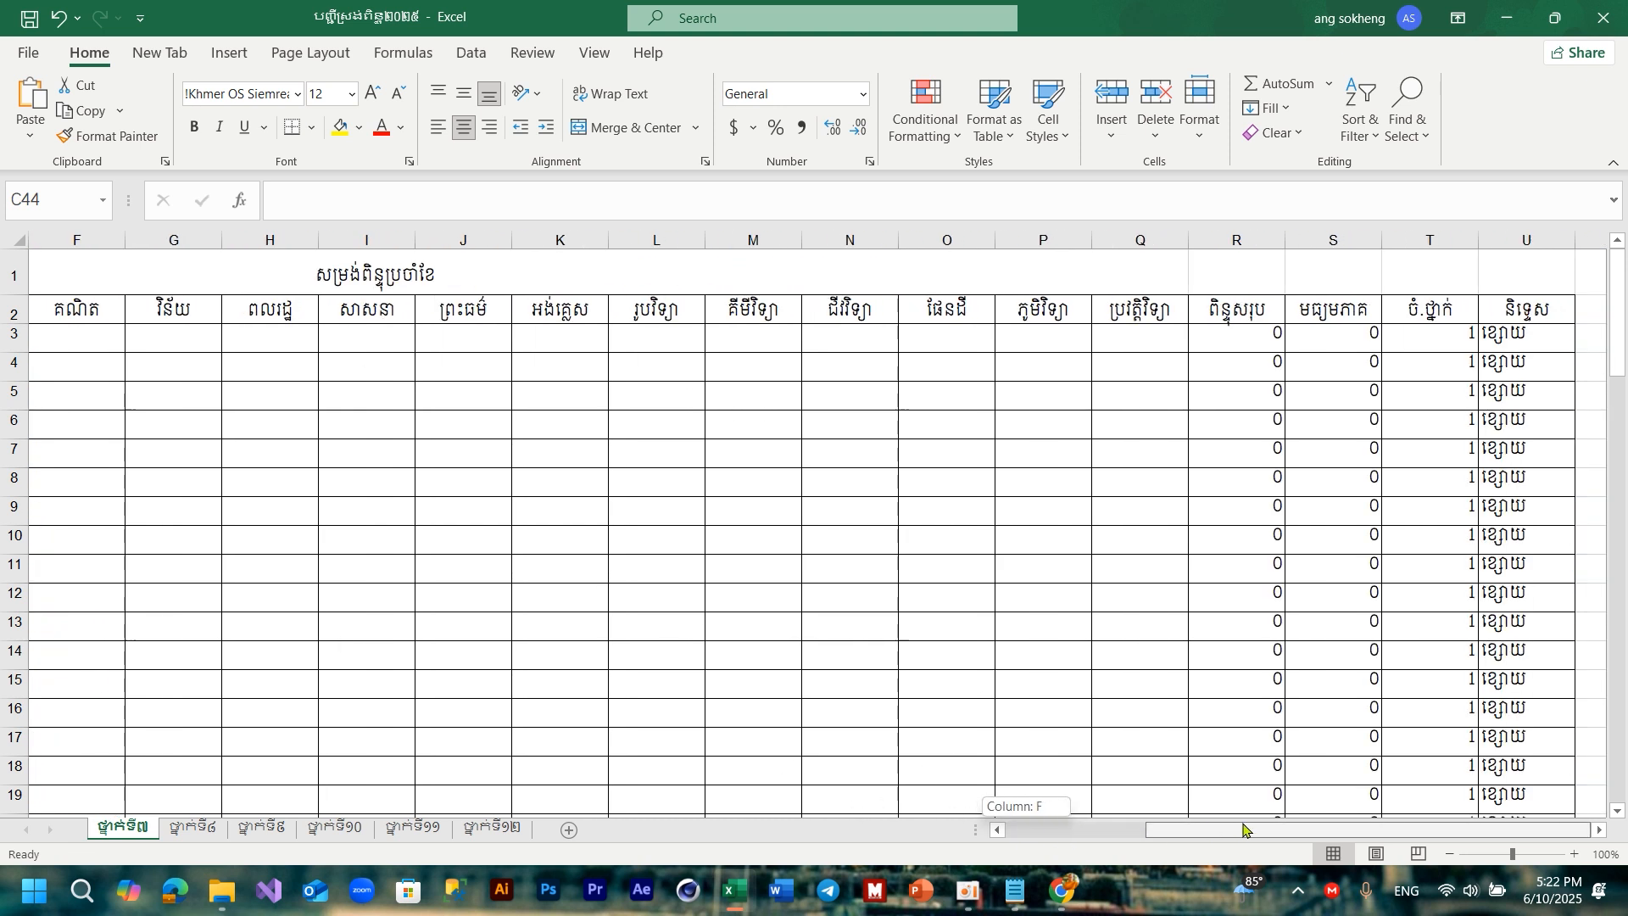
{"action": "left_click", "coordinate": [1257, 341]}
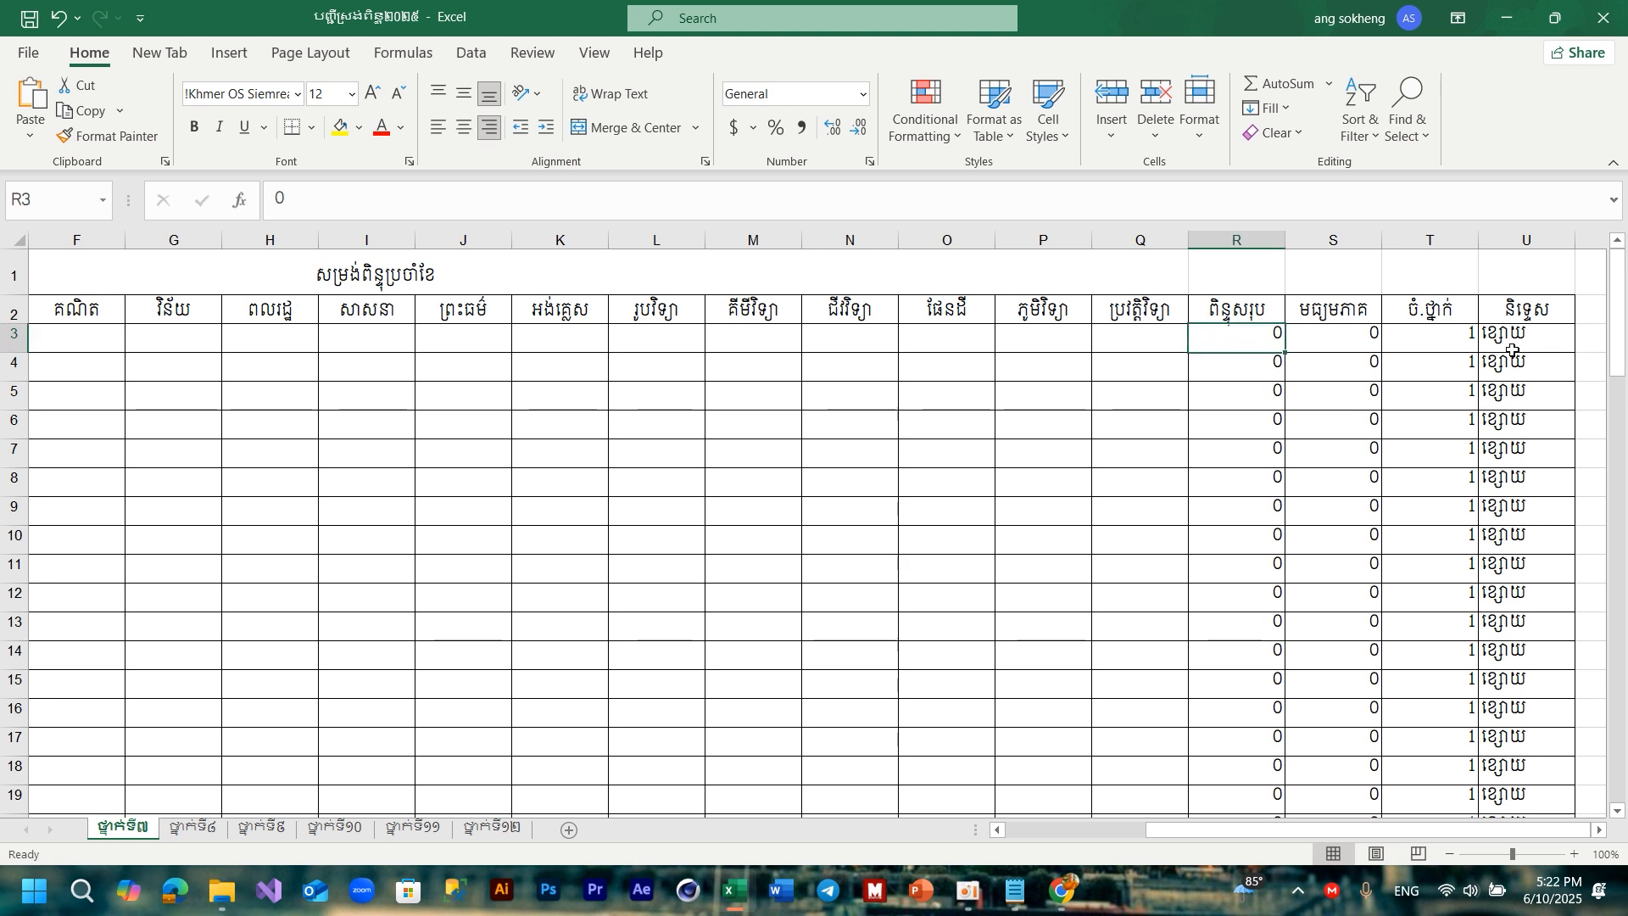
{"action": "scroll", "coordinate": [1371, 594], "scroll_direction": "down", "scroll_amount": 3}
{"action": "scroll", "coordinate": [1340, 594], "scroll_direction": "up", "scroll_amount": 3}
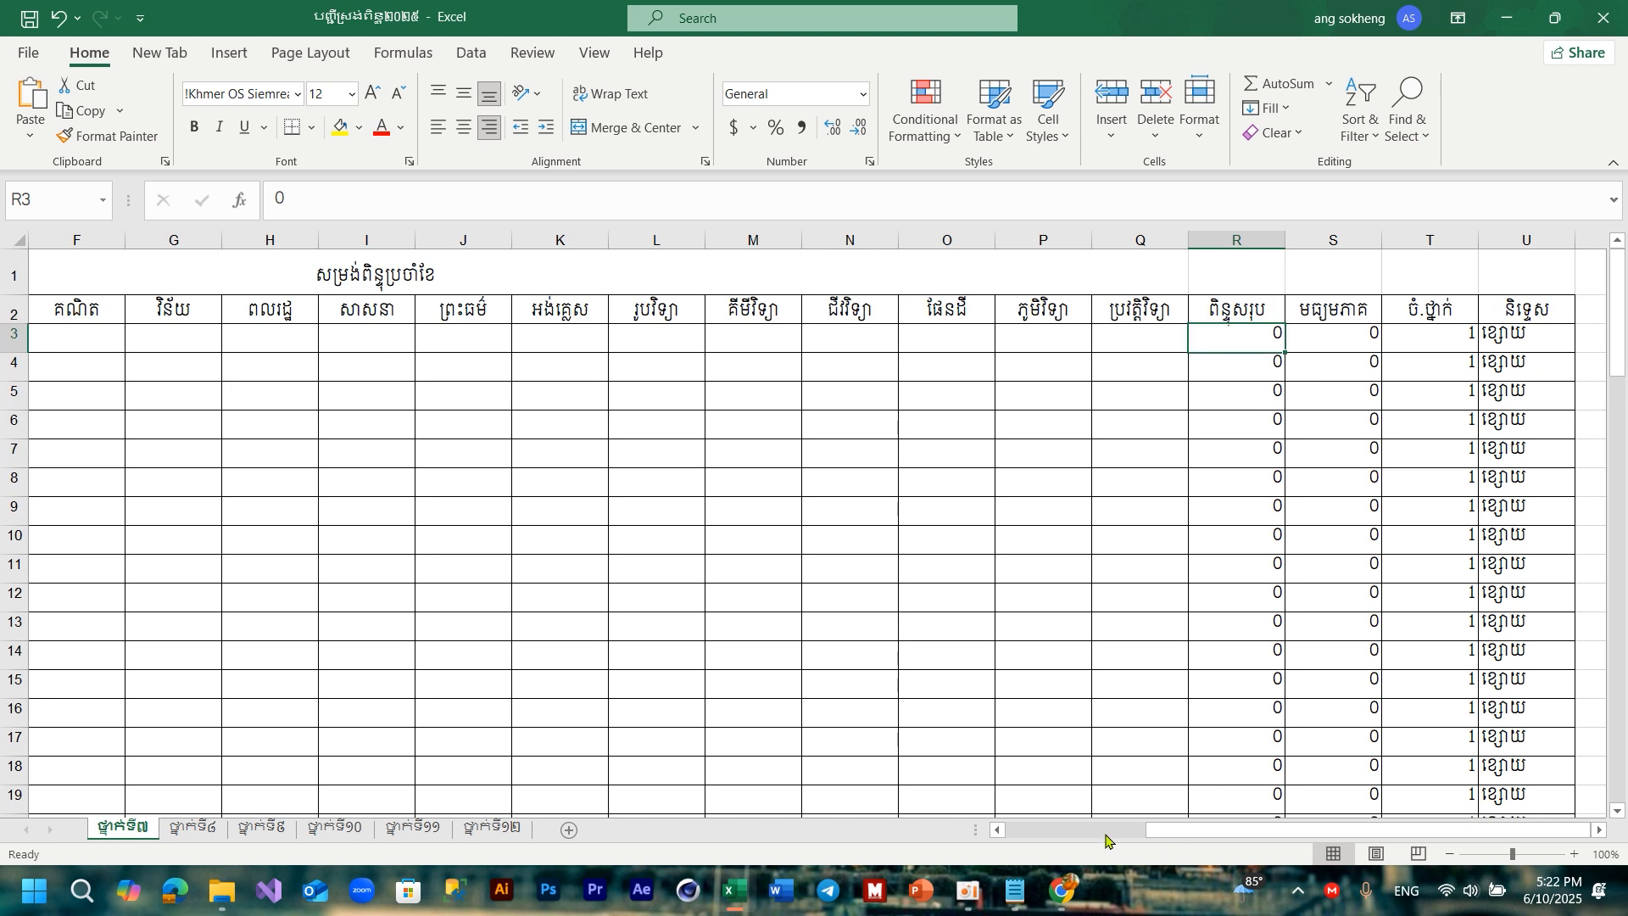
{"action": "left_click_drag", "start_coordinate": [1096, 835], "coordinate": [1111, 834]}
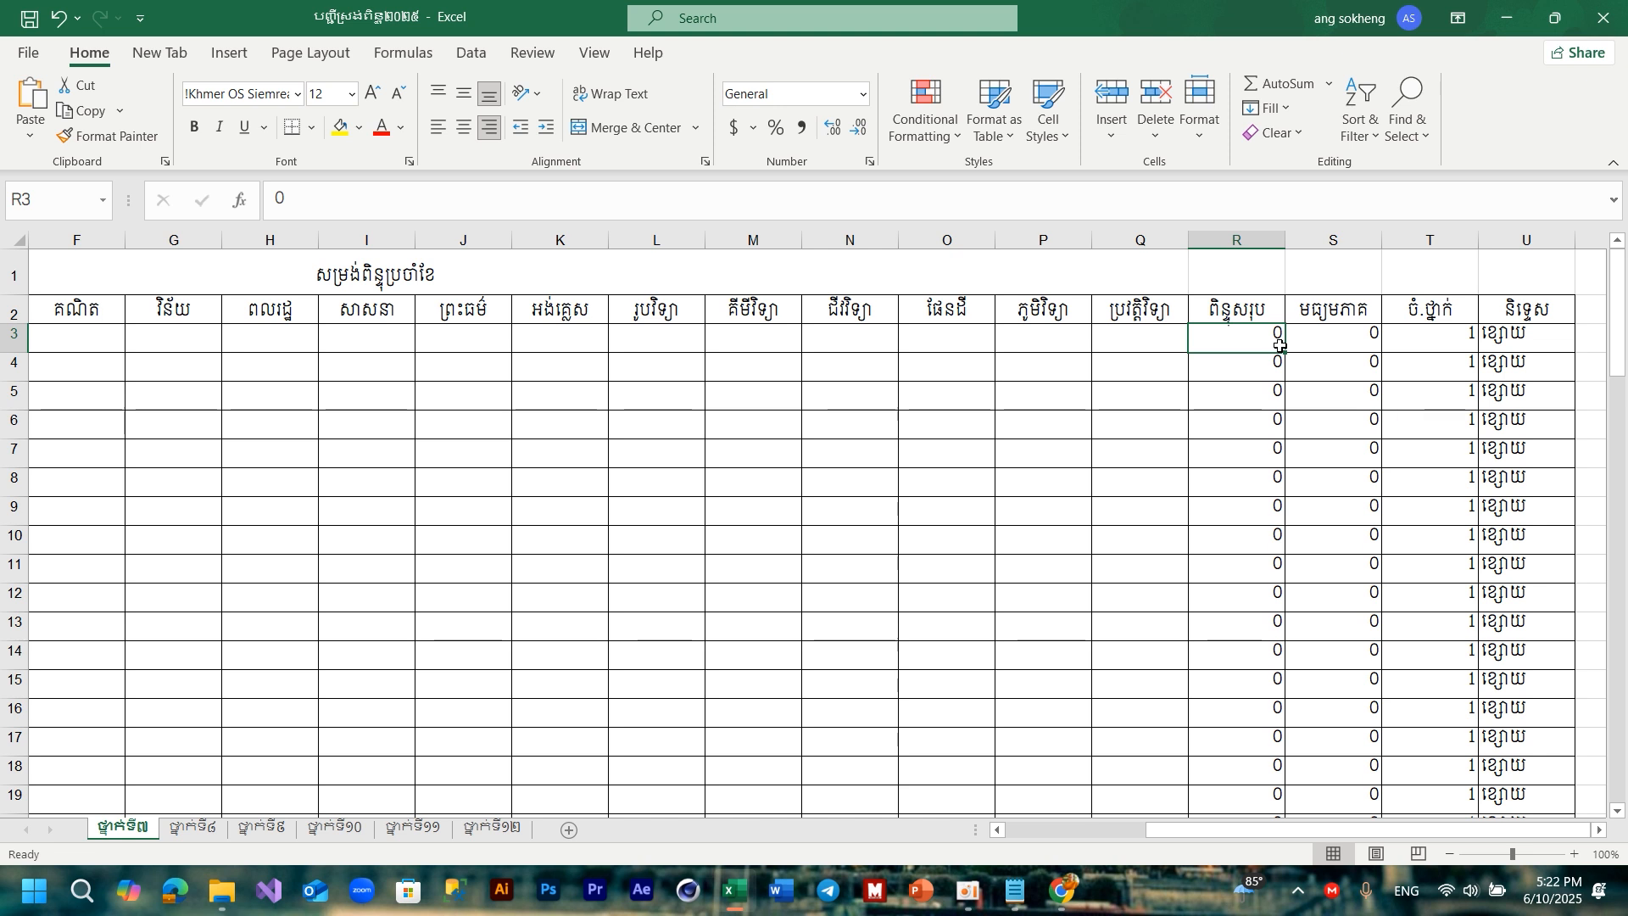
{"action": "type", "text": "=sum("}
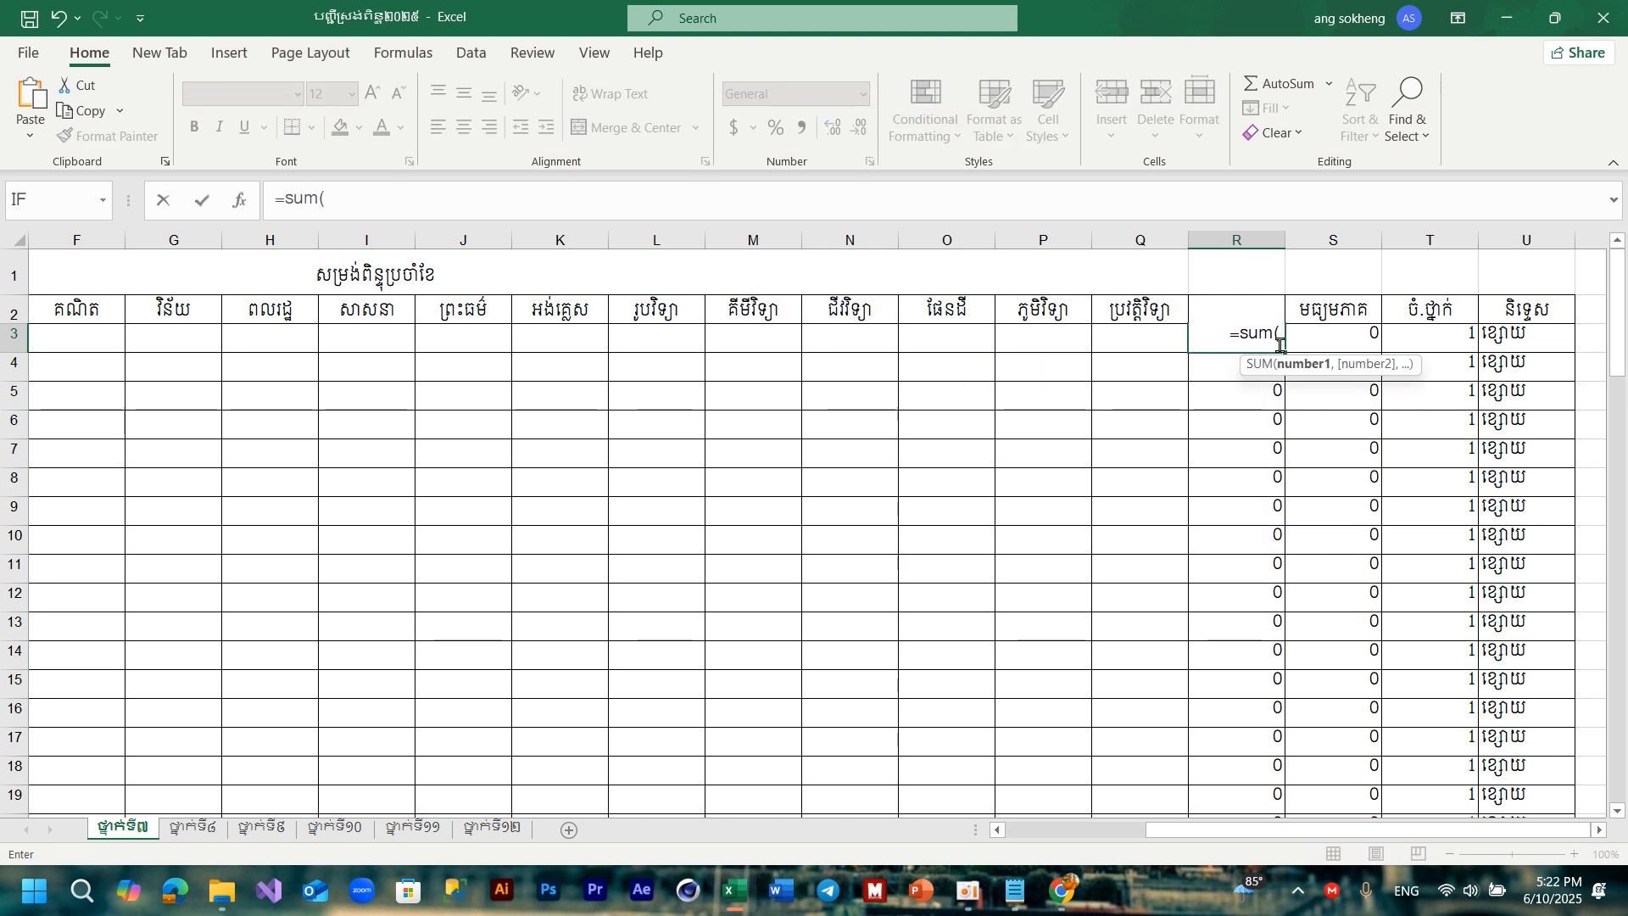
{"action": "left_click_drag", "start_coordinate": [1213, 830], "coordinate": [1071, 831]}
{"action": "left_click_drag", "start_coordinate": [276, 338], "coordinate": [1162, 327]}
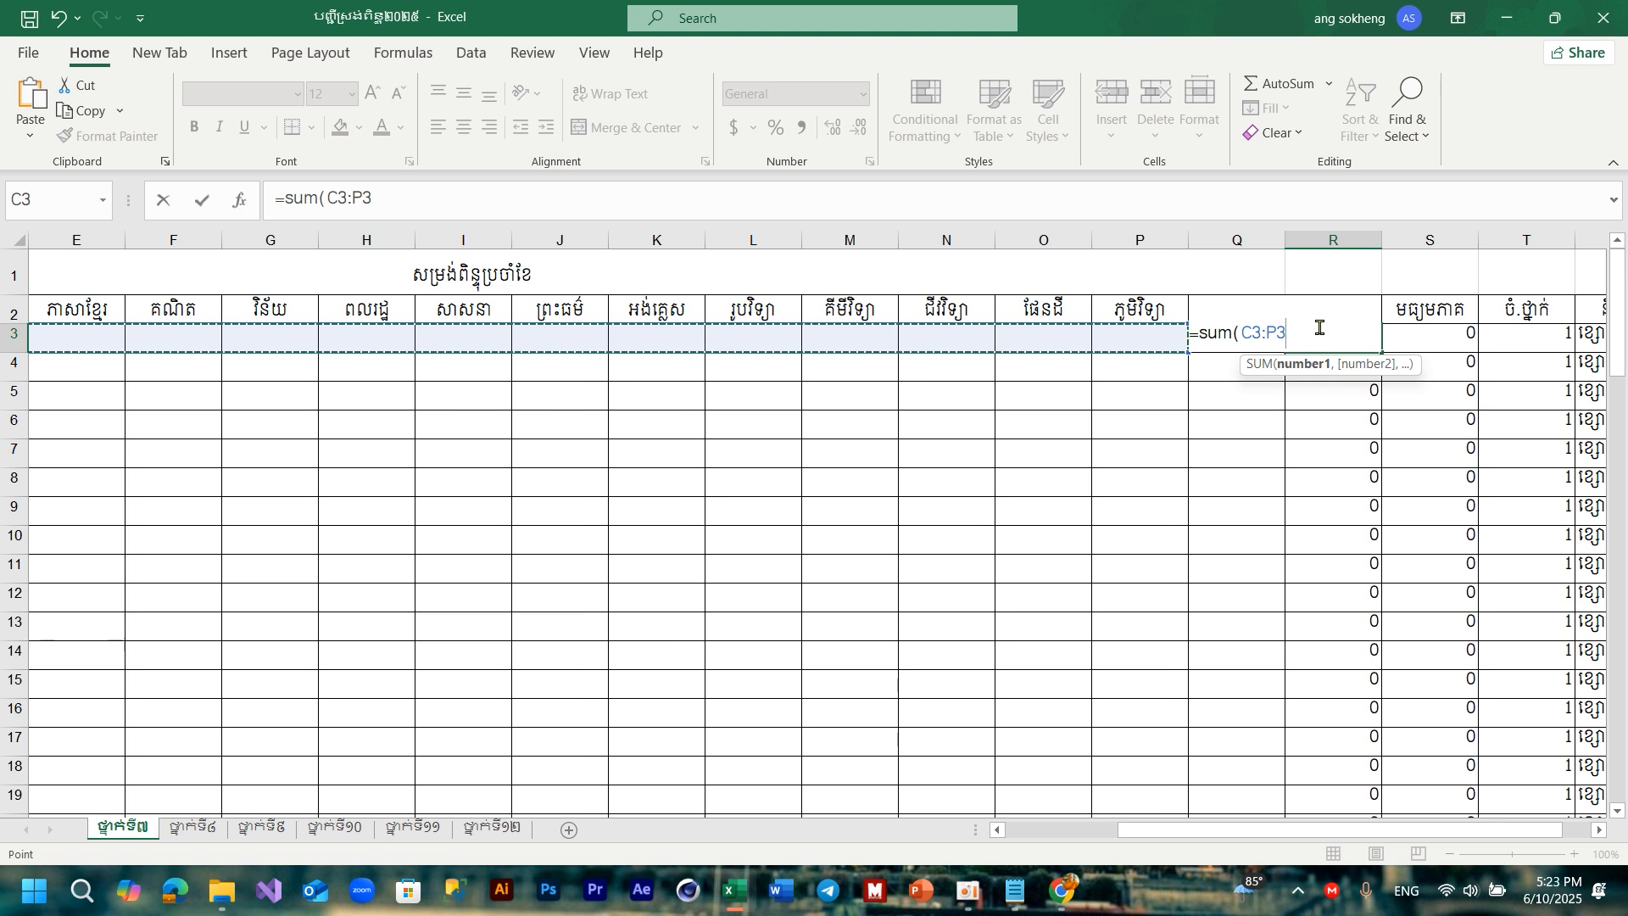
{"action": "key", "text": "Return"}
Fill the total score formula from R3 down the ពិន្ទុសរុប column to row 82
{"action": "left_click", "coordinate": [1354, 334]}
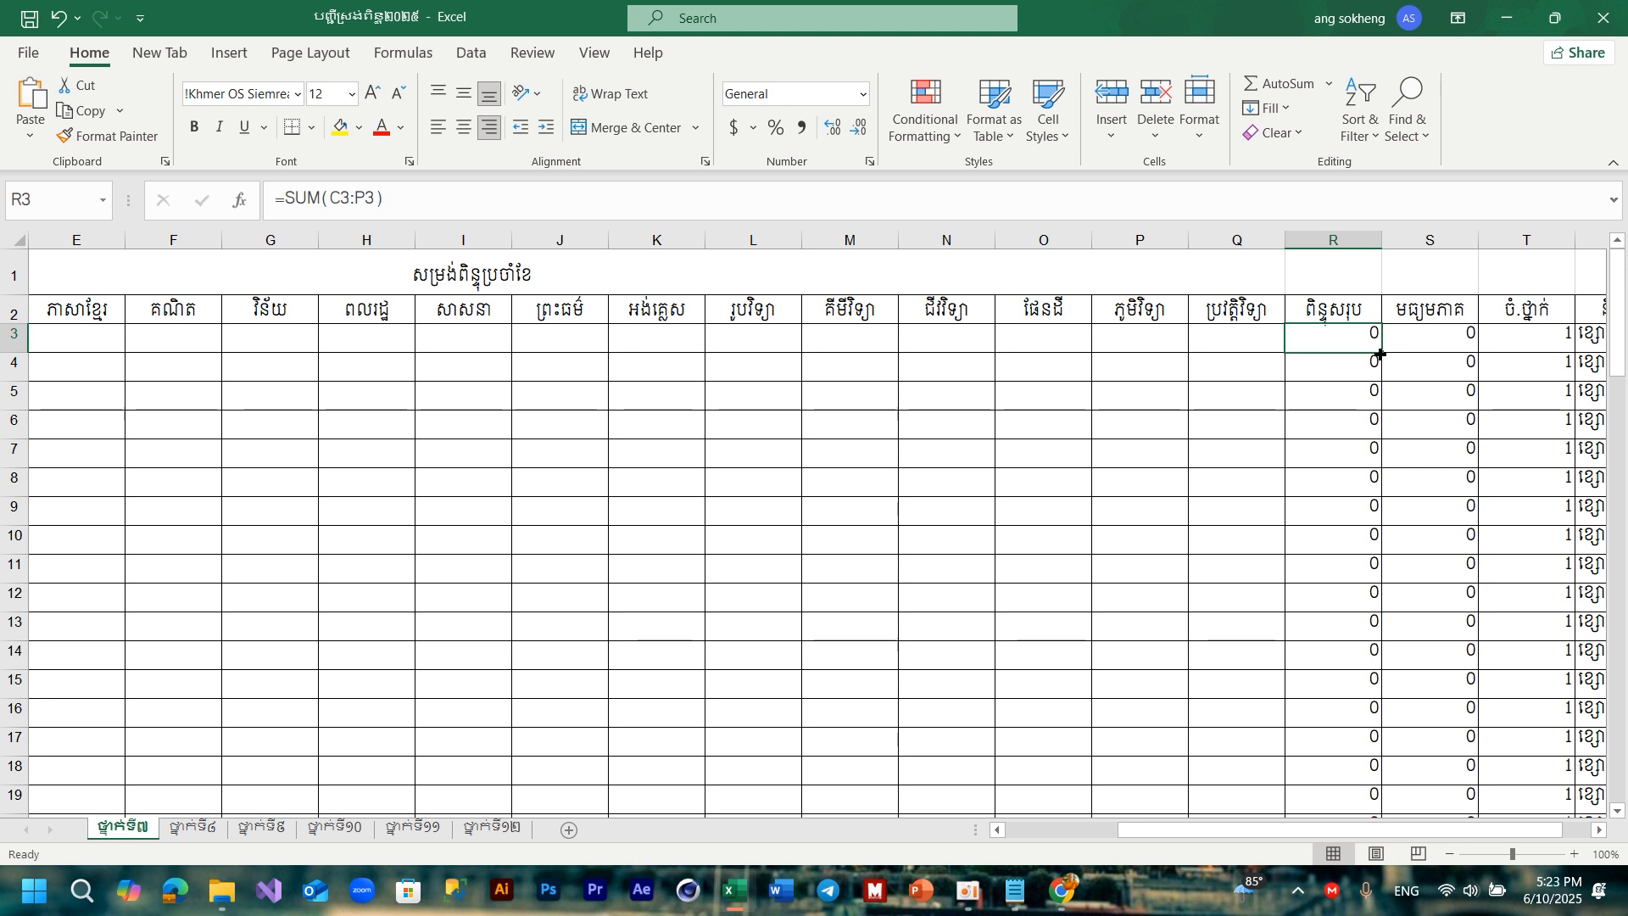
{"action": "left_click_drag", "start_coordinate": [1380, 354], "coordinate": [1374, 673]}
{"action": "scroll", "coordinate": [1377, 765], "scroll_direction": "down", "scroll_amount": 3}
{"action": "scroll", "coordinate": [1374, 607], "scroll_direction": "up", "scroll_amount": 20}
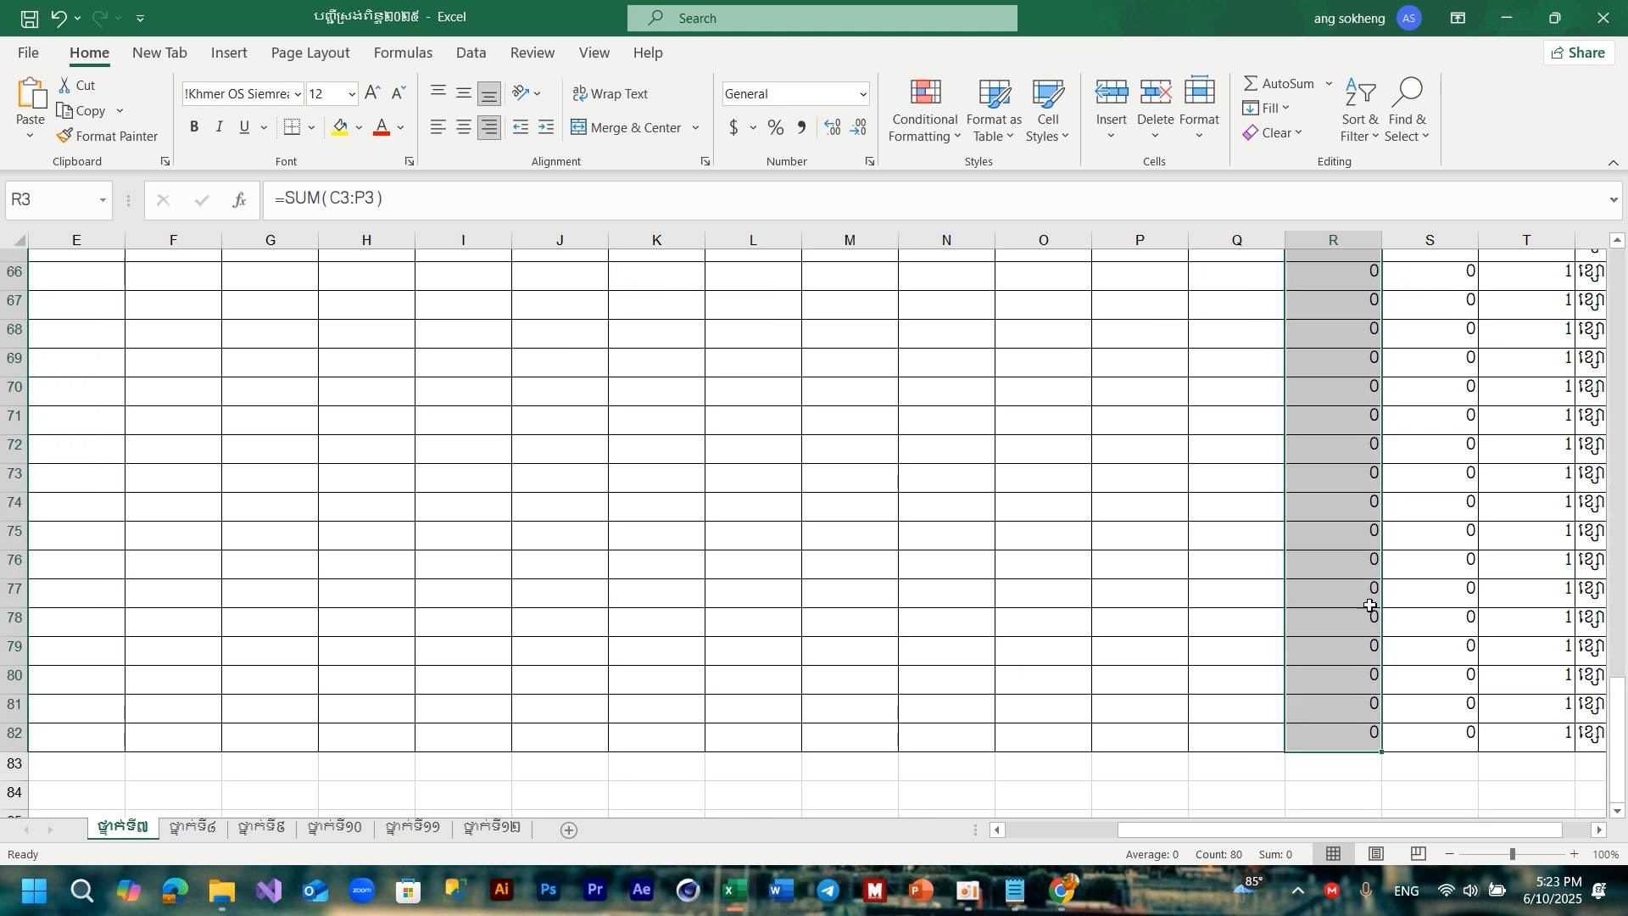
{"action": "scroll", "coordinate": [1332, 447], "scroll_direction": "up", "scroll_amount": 1}
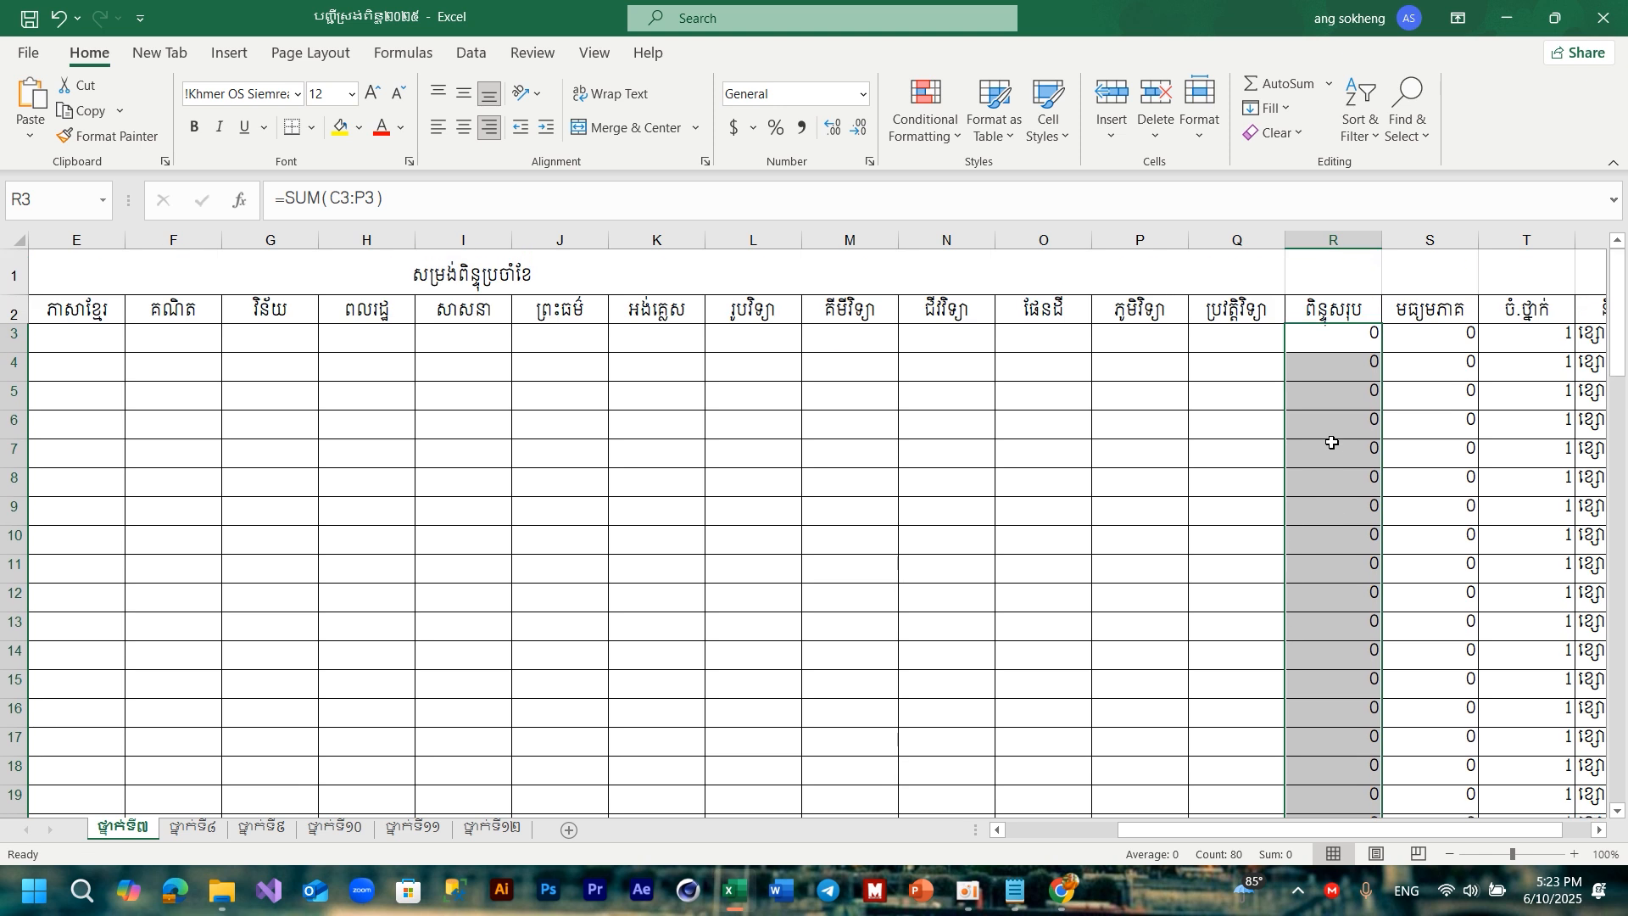
Enter test scores 30, 12 and 14 in K3, L3 and M3 and check the total in R3
{"action": "left_click", "coordinate": [1336, 343]}
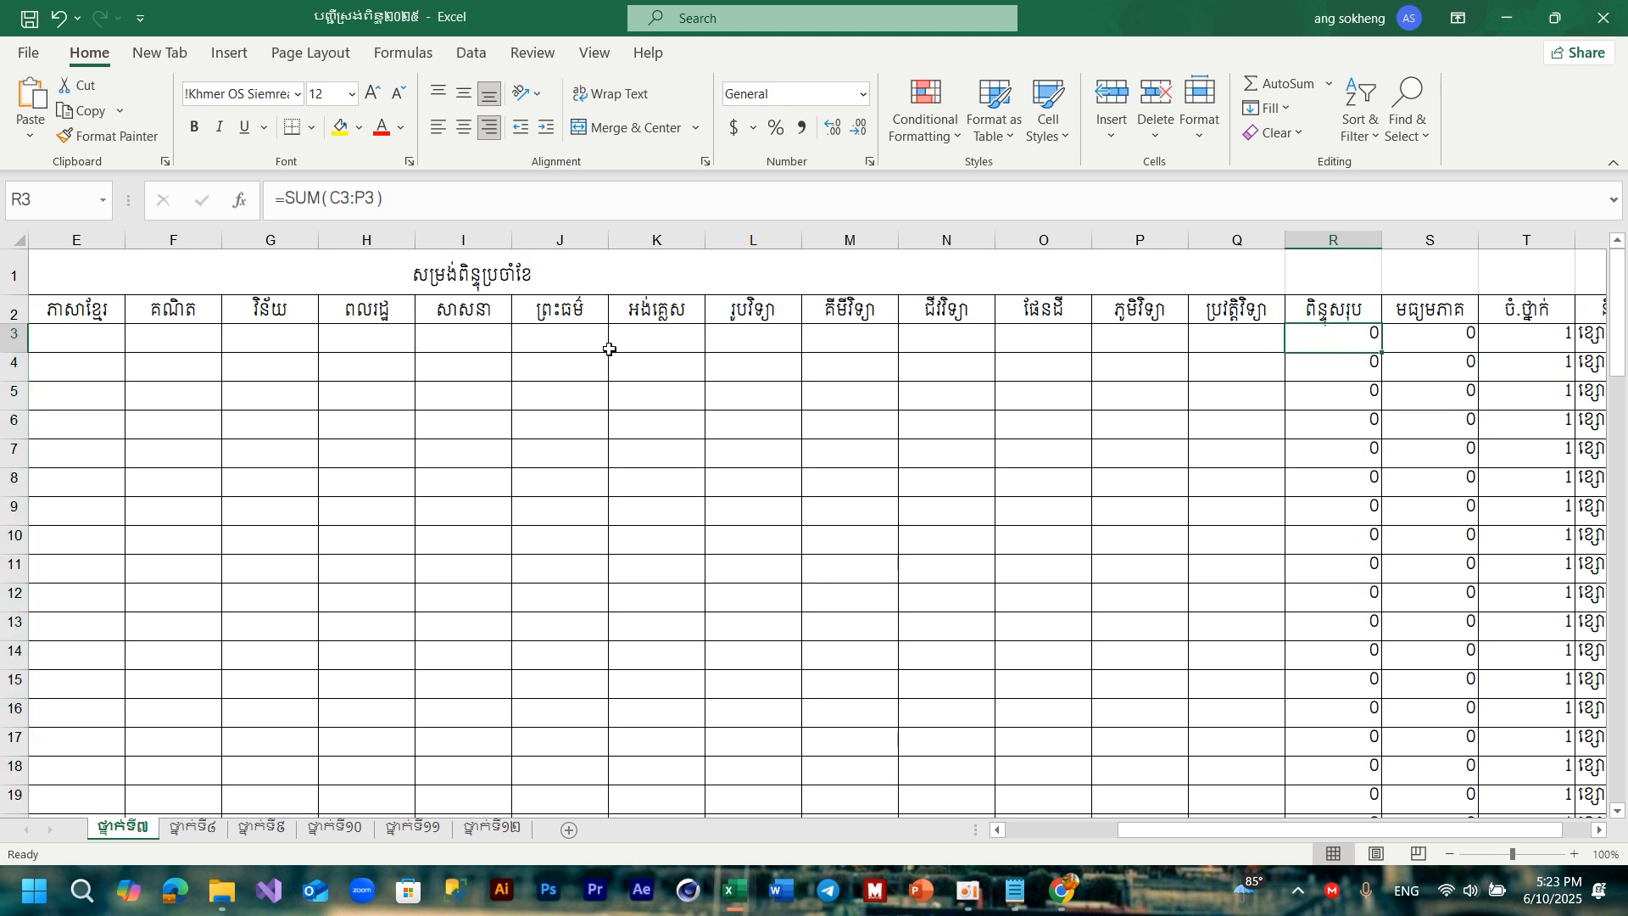
{"action": "left_click", "coordinate": [653, 339]}
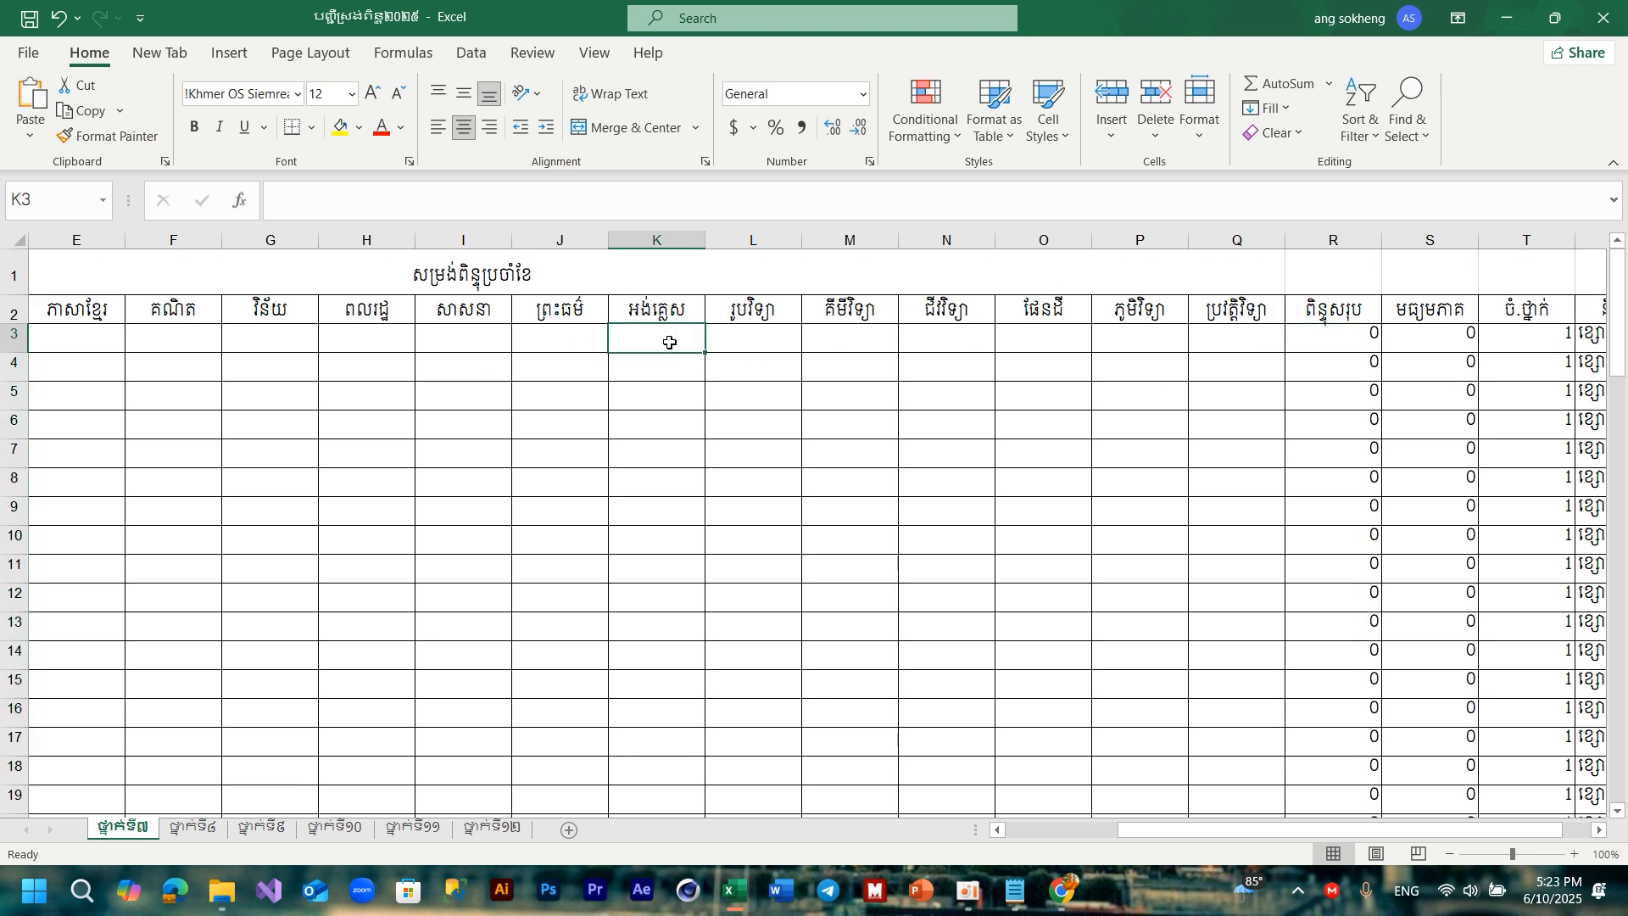
{"action": "type", "text": "30"}
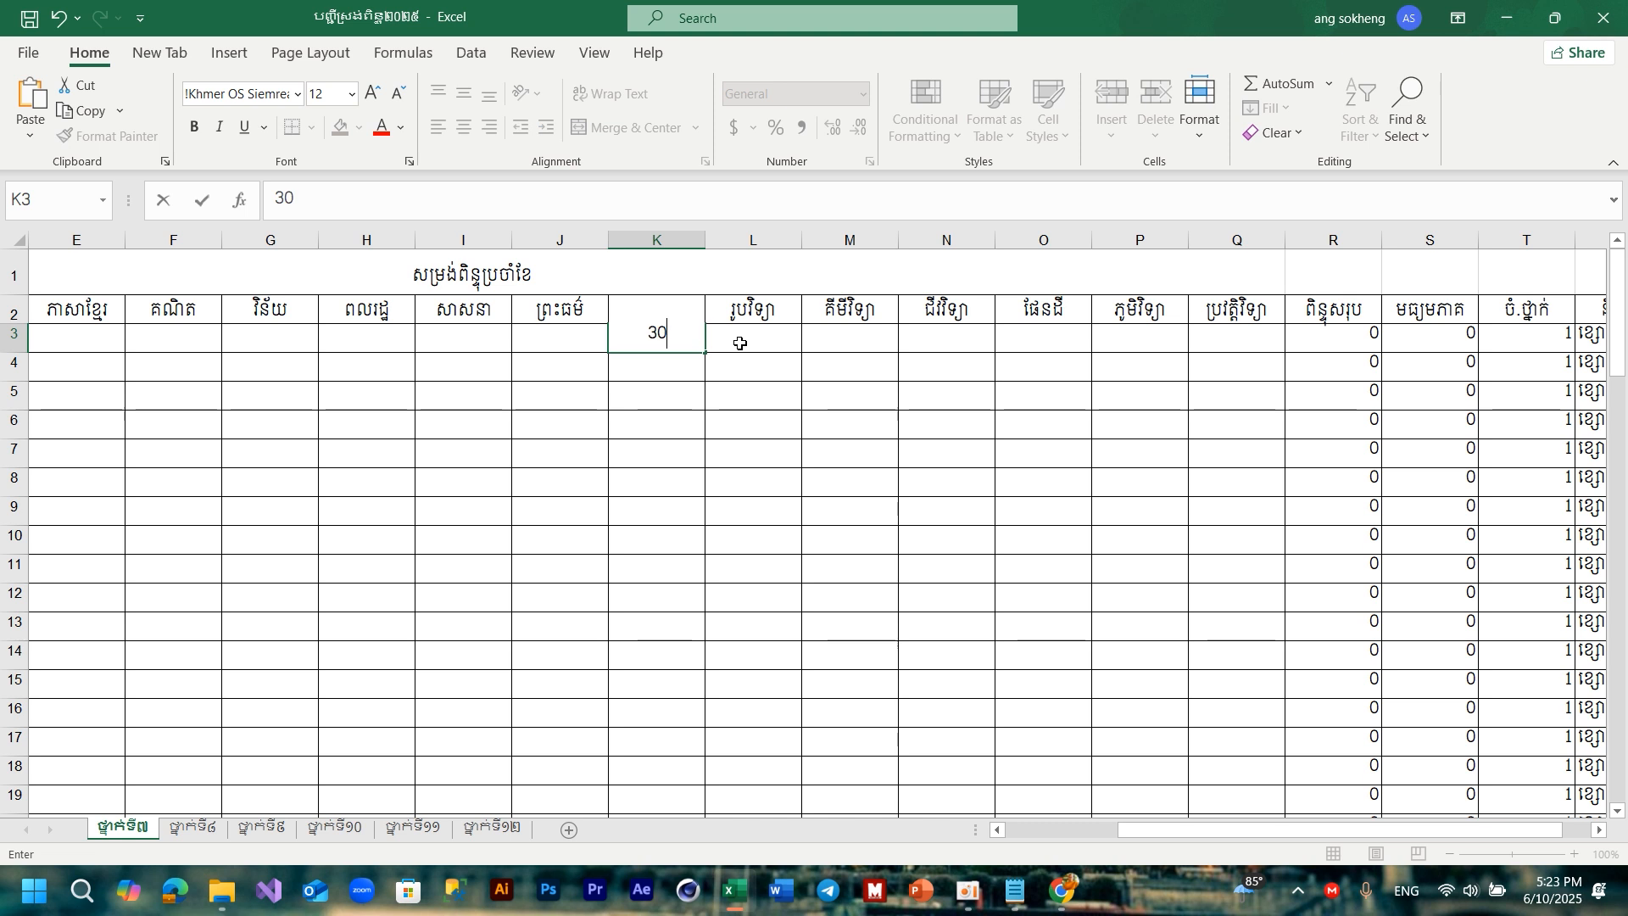
{"action": "left_click", "coordinate": [740, 344]}
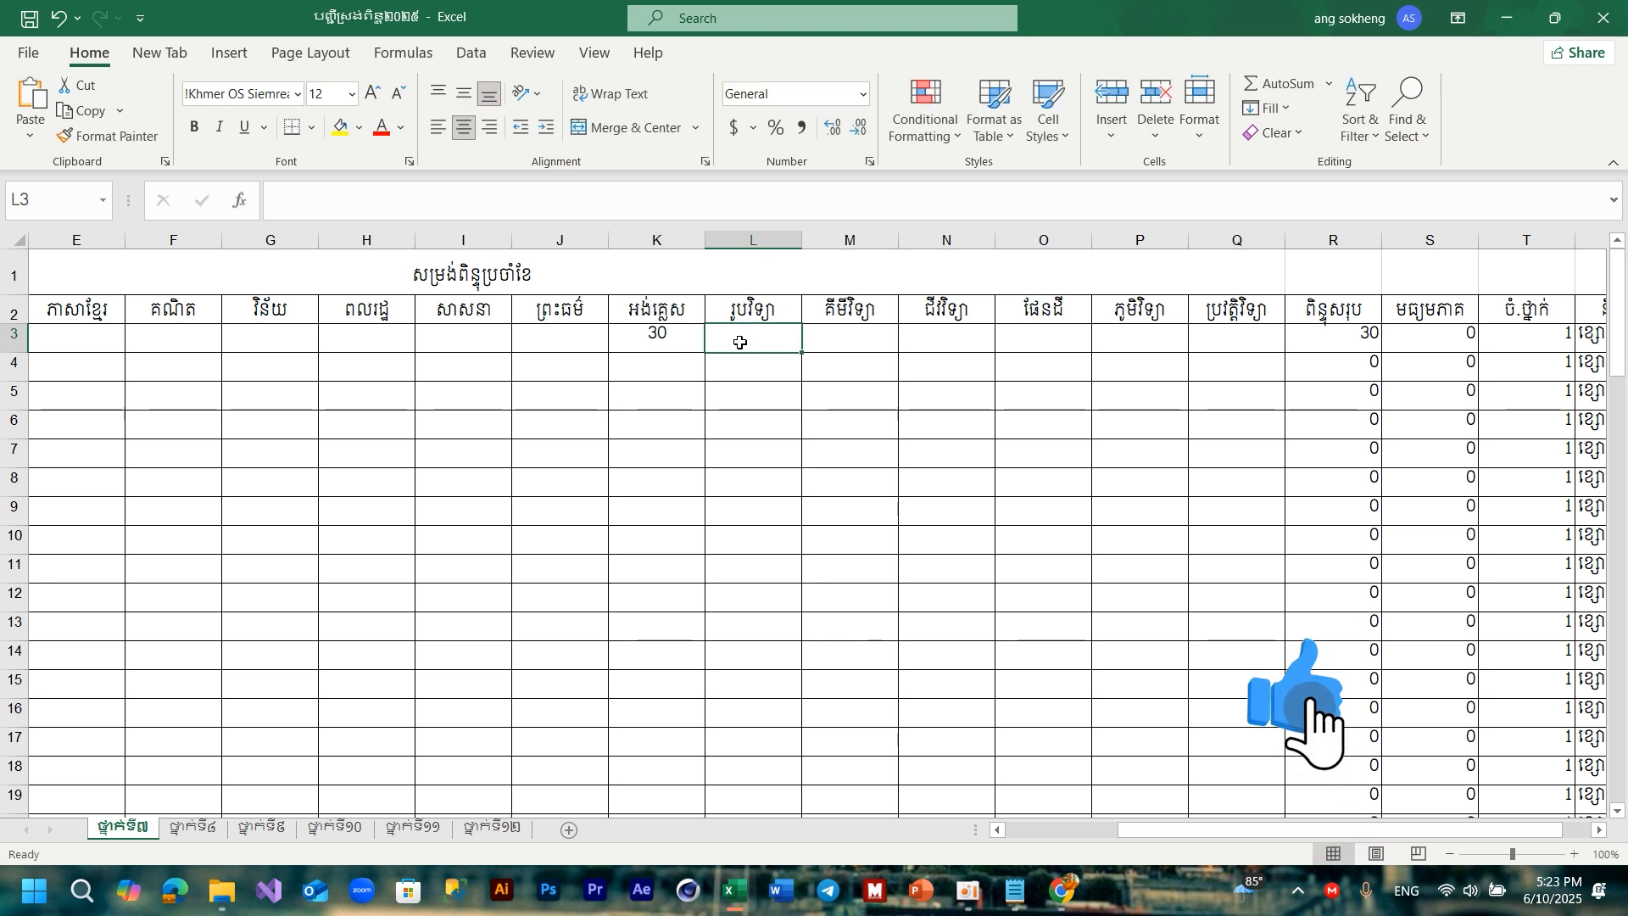
{"action": "type", "text": "12"}
{"action": "left_click", "coordinate": [843, 339]}
{"action": "type", "text": "14"}
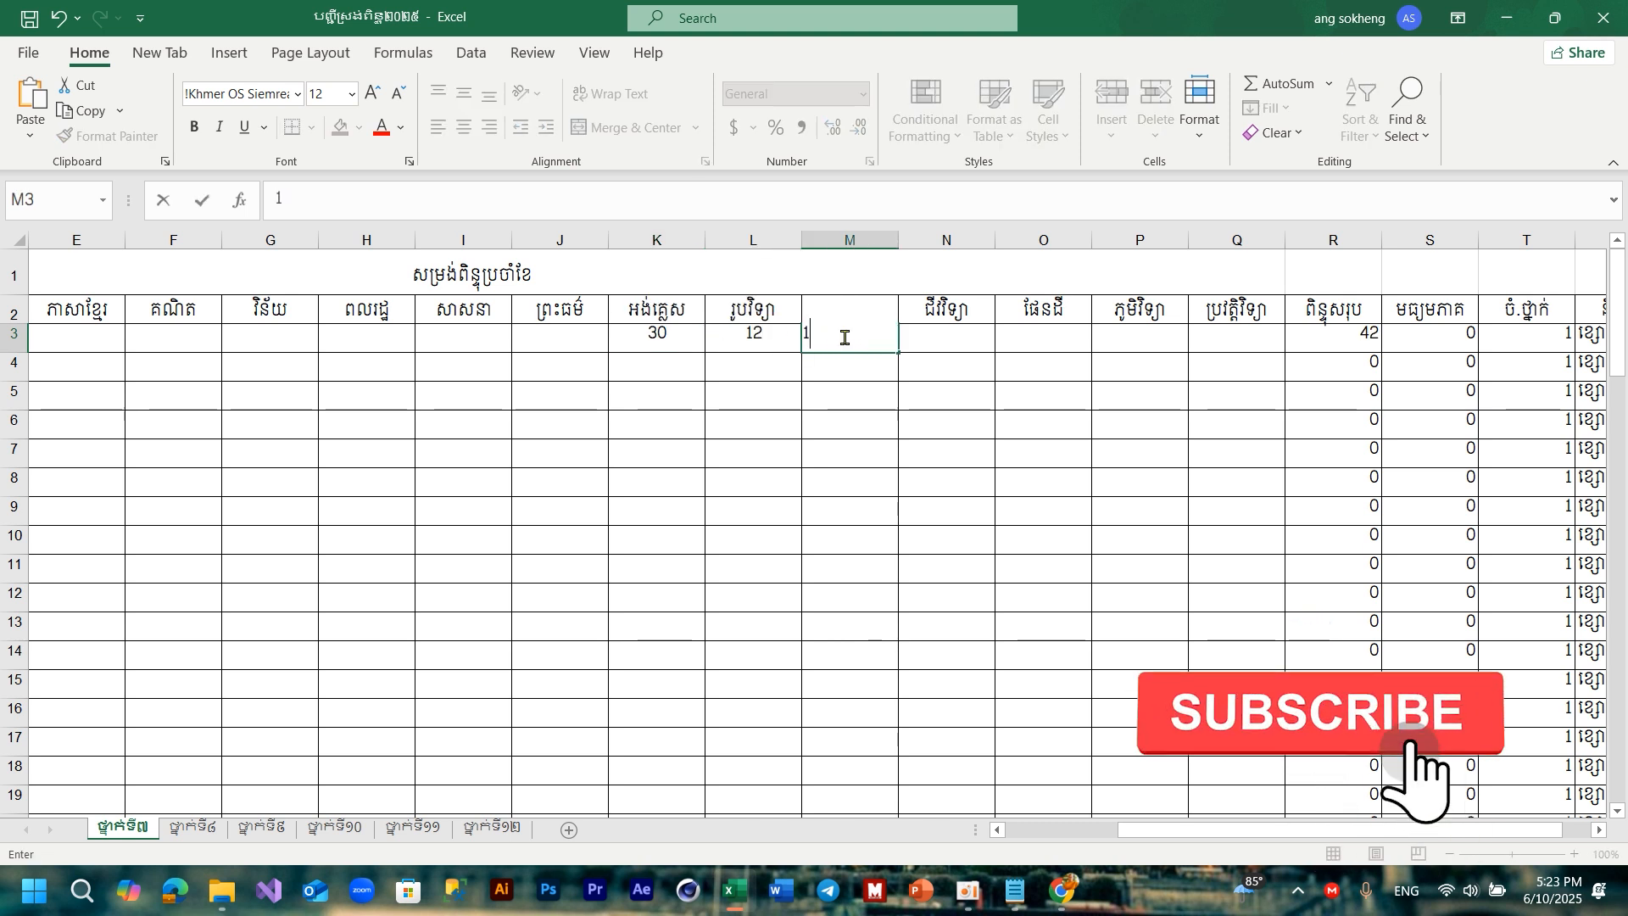
{"action": "left_click", "coordinate": [901, 402]}
{"action": "left_click", "coordinate": [1355, 342]}
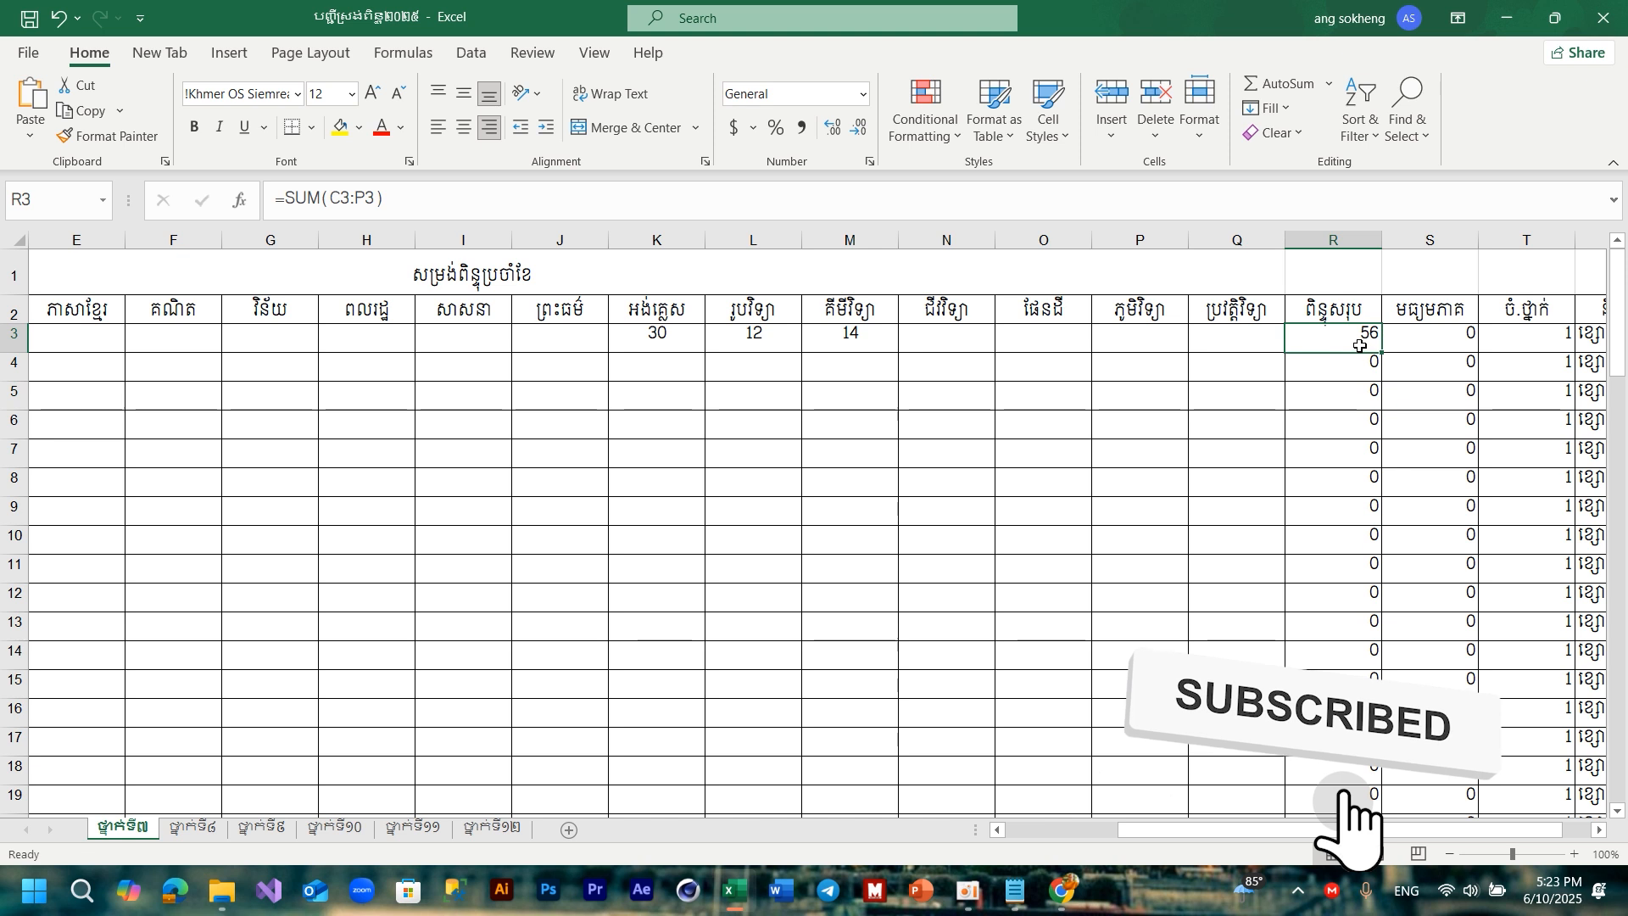
Clear the contents of the three test score cells K3:M3
{"action": "left_click_drag", "start_coordinate": [653, 336], "coordinate": [846, 335]}
{"action": "right_click", "coordinate": [847, 335]}
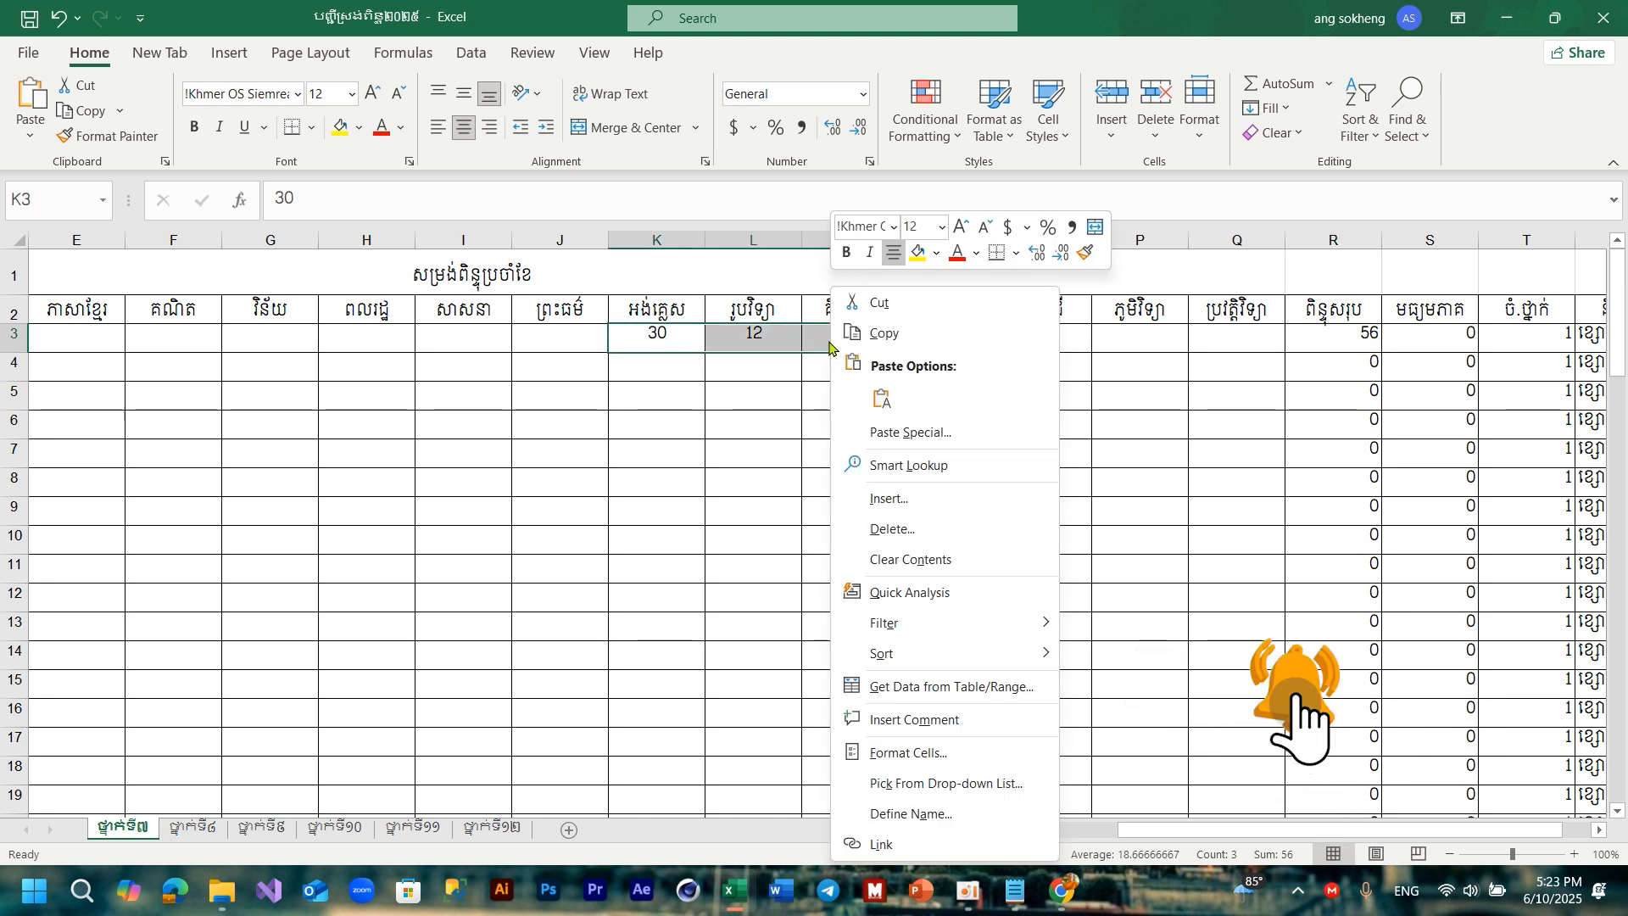
{"action": "left_click", "coordinate": [933, 560]}
{"action": "left_click", "coordinate": [1139, 539]}
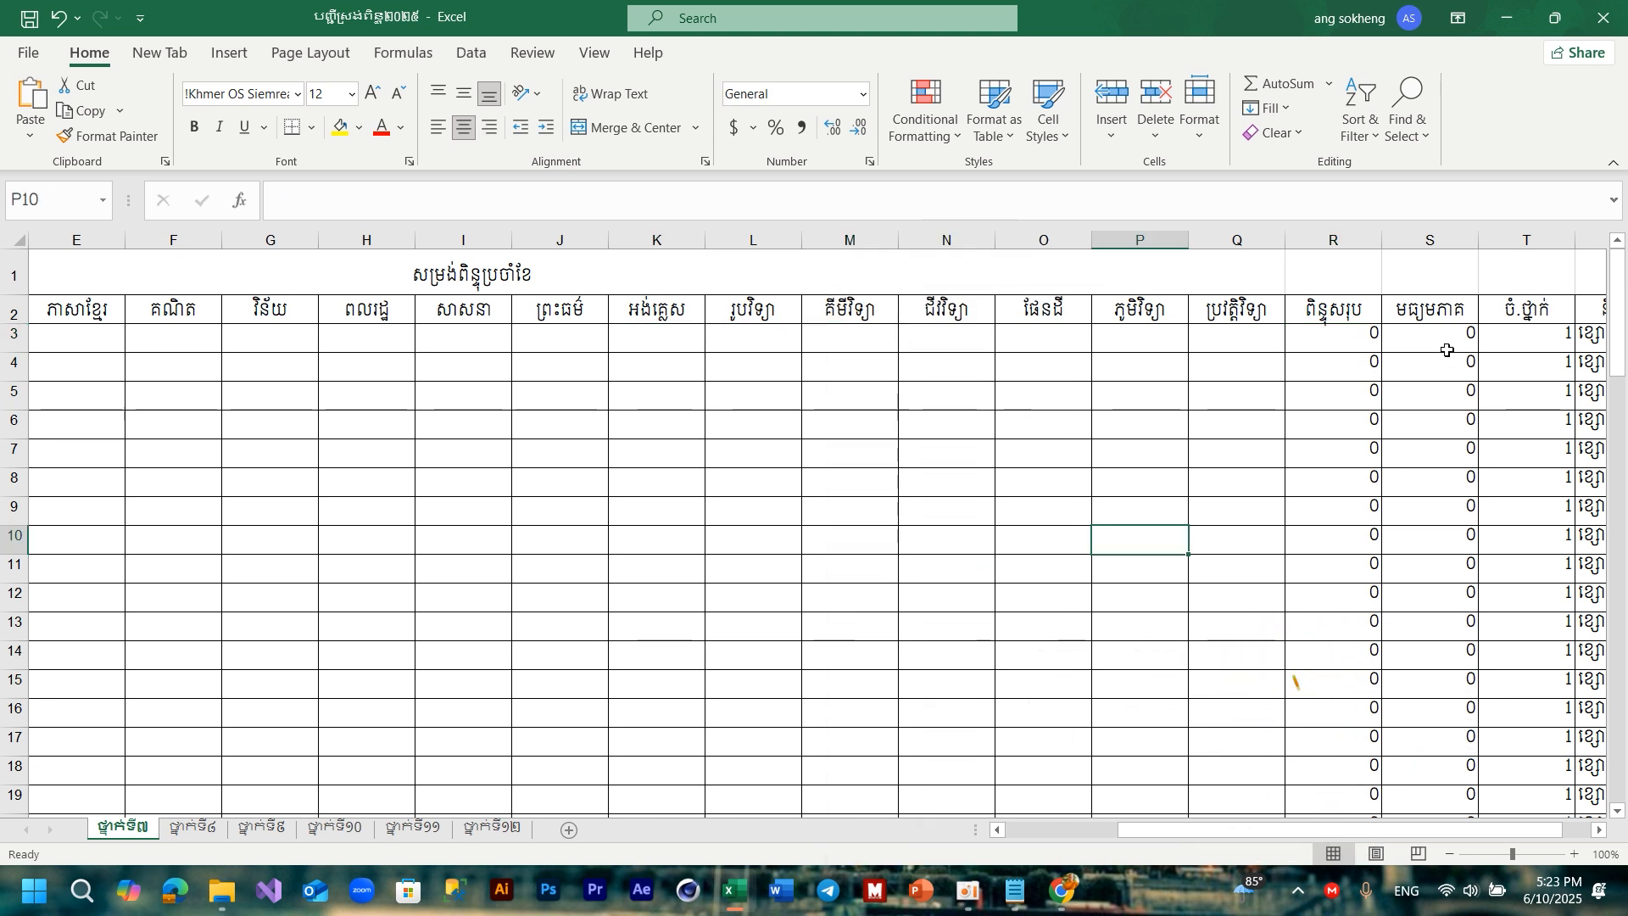
Begin an average formula in cell S3 of the មធ្យមភាគ column for the first student
{"action": "left_click", "coordinate": [1371, 338]}
{"action": "left_click", "coordinate": [1475, 342]}
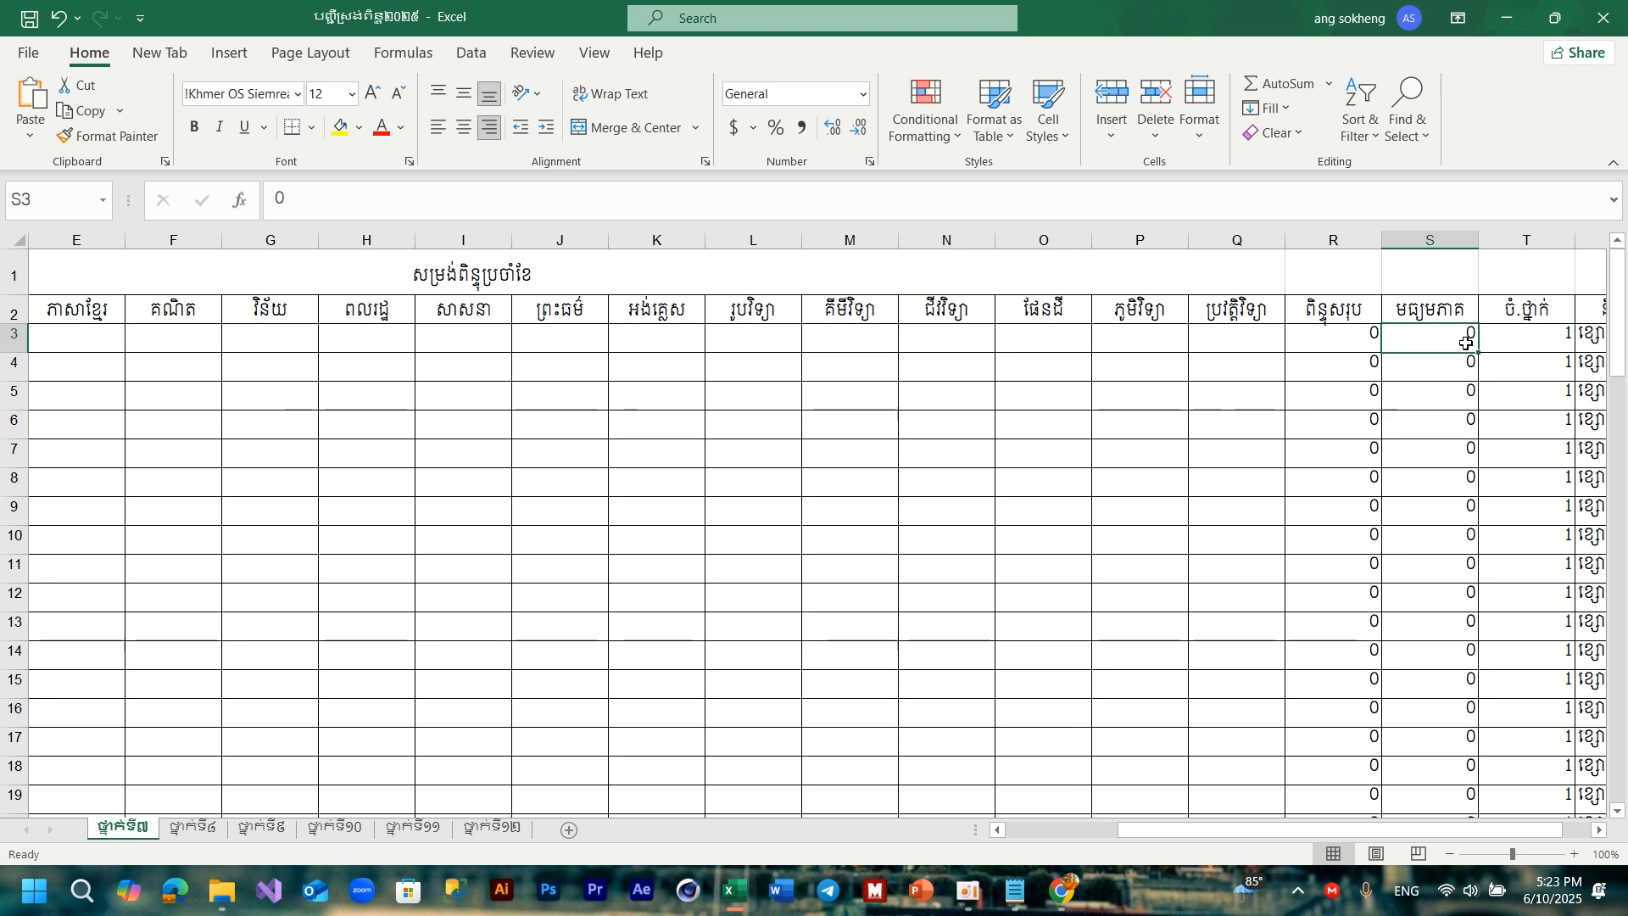
{"action": "type", "text": "="}
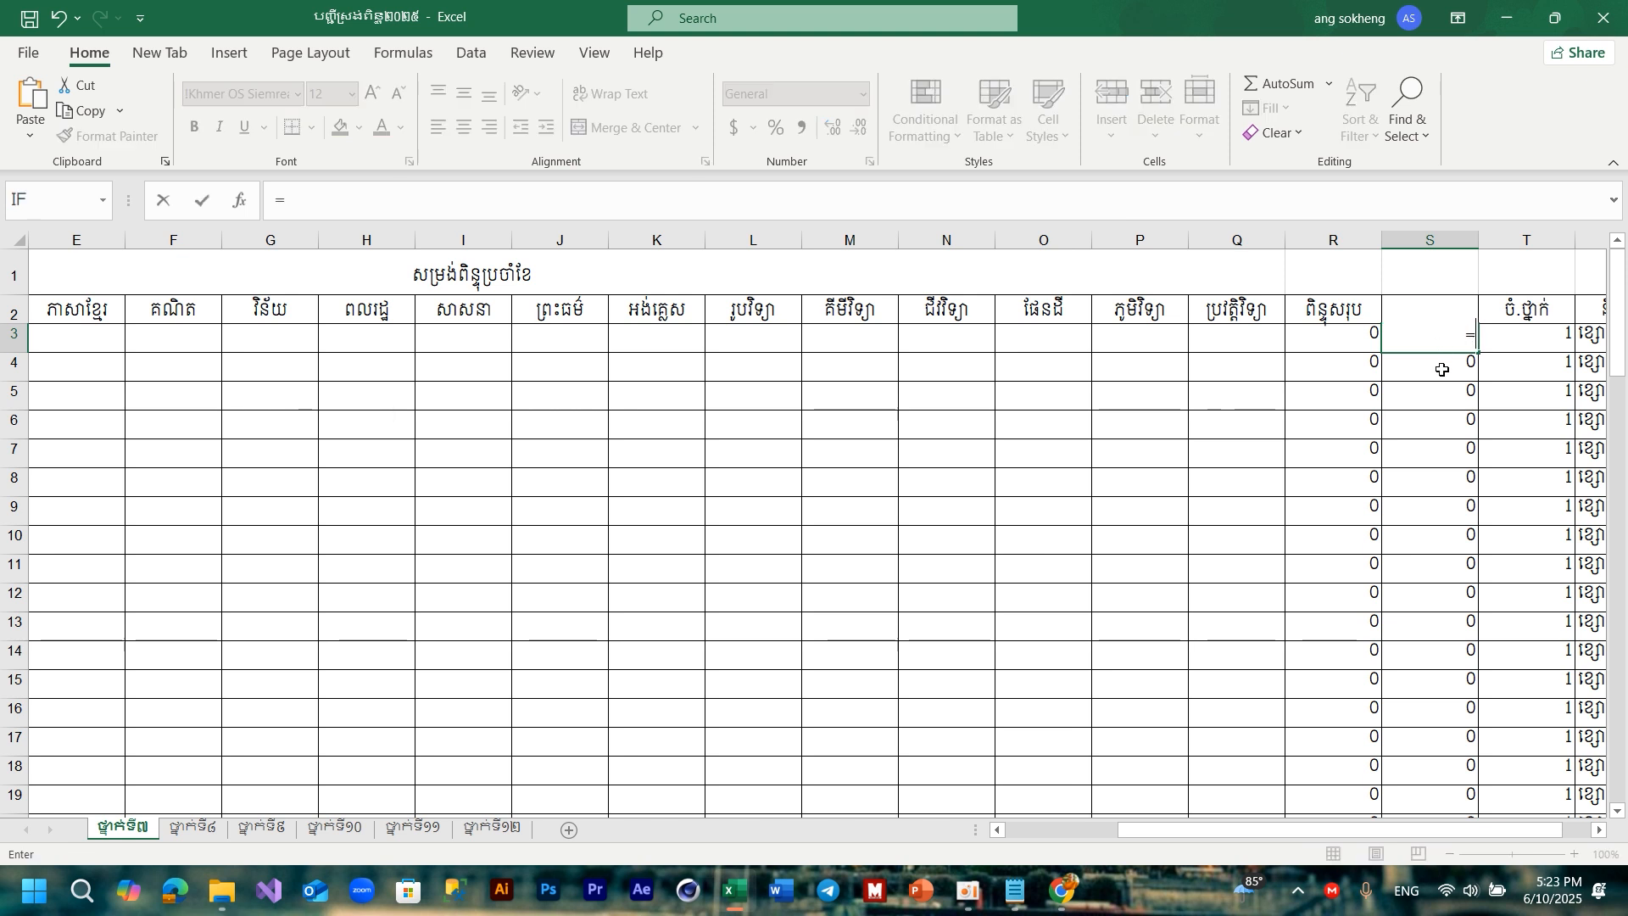
{"action": "type", "text": "av"}
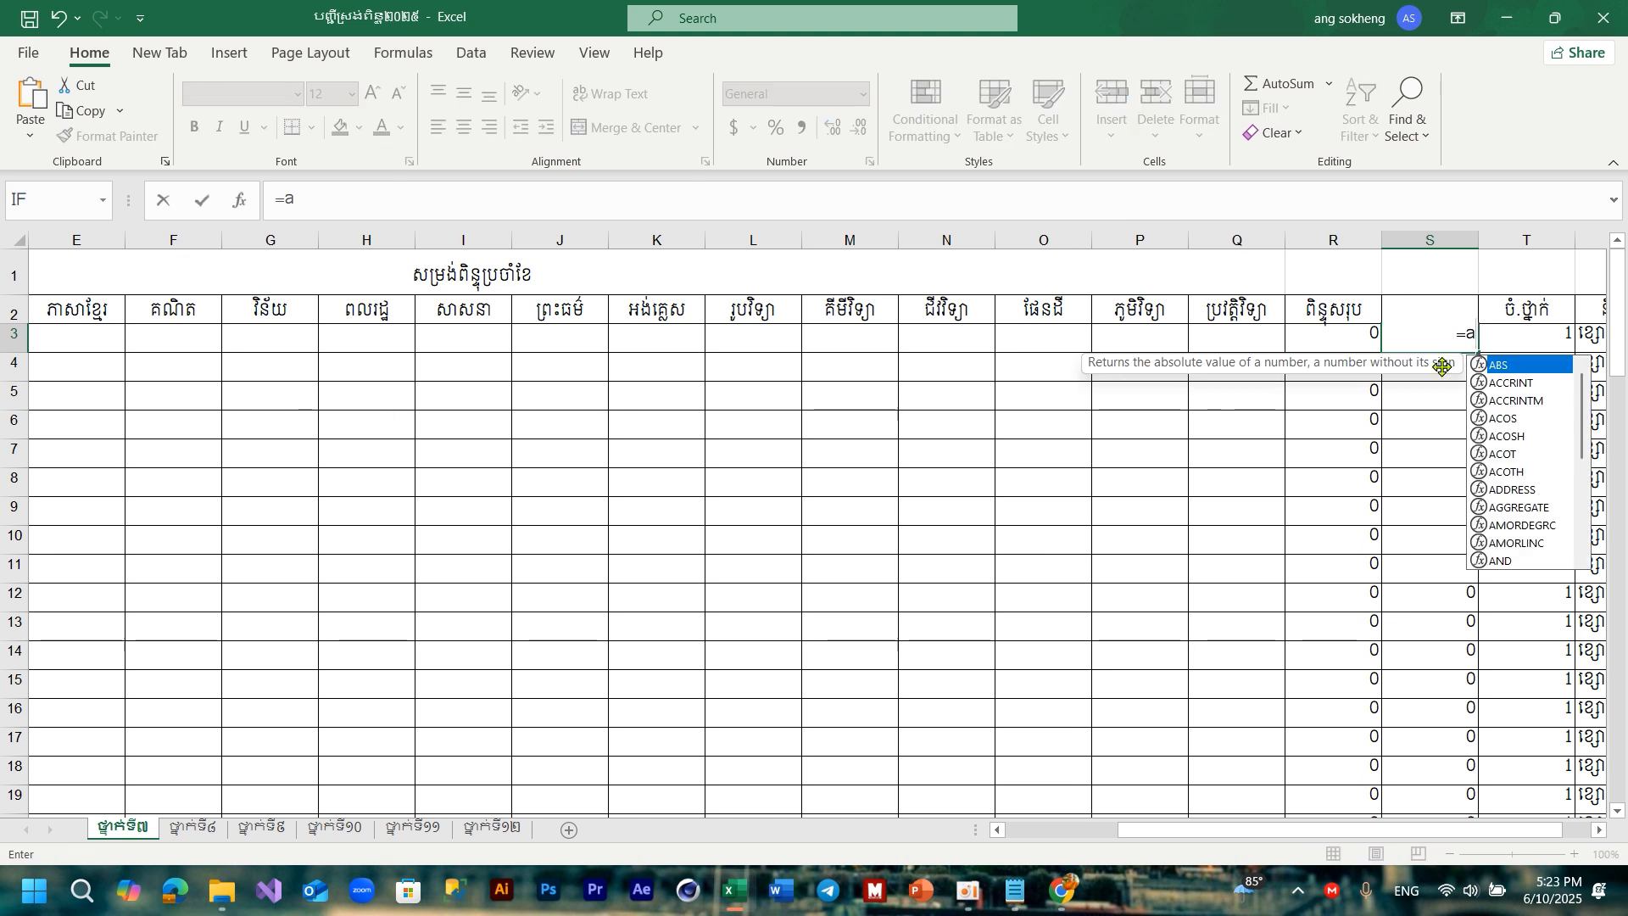